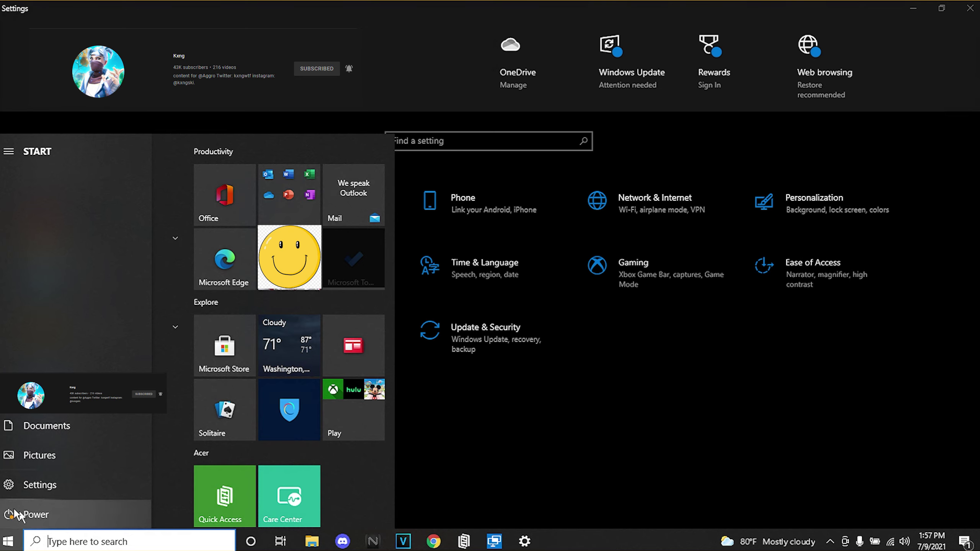
Check the Game Mode setting on the Gaming settings page
left_click(486, 470)
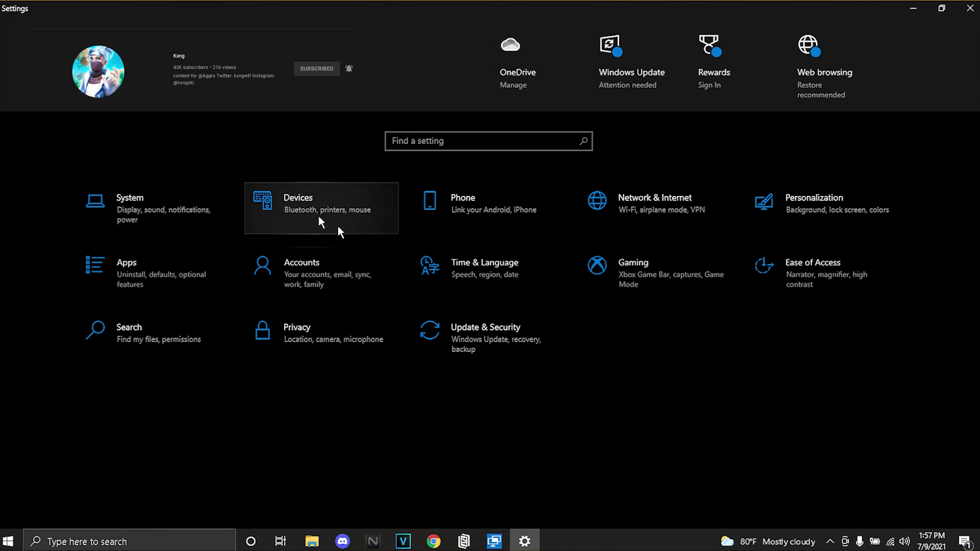
left_click(601, 263)
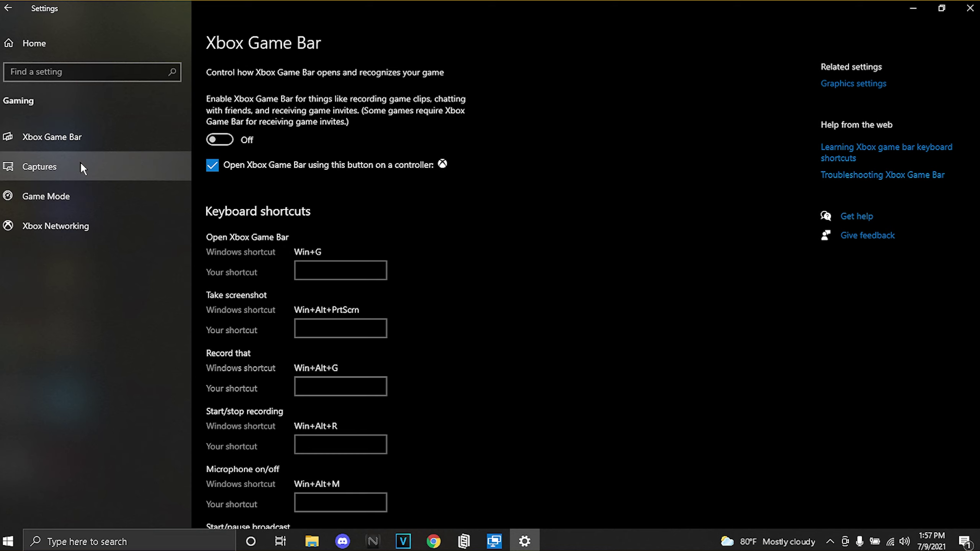
left_click(81, 198)
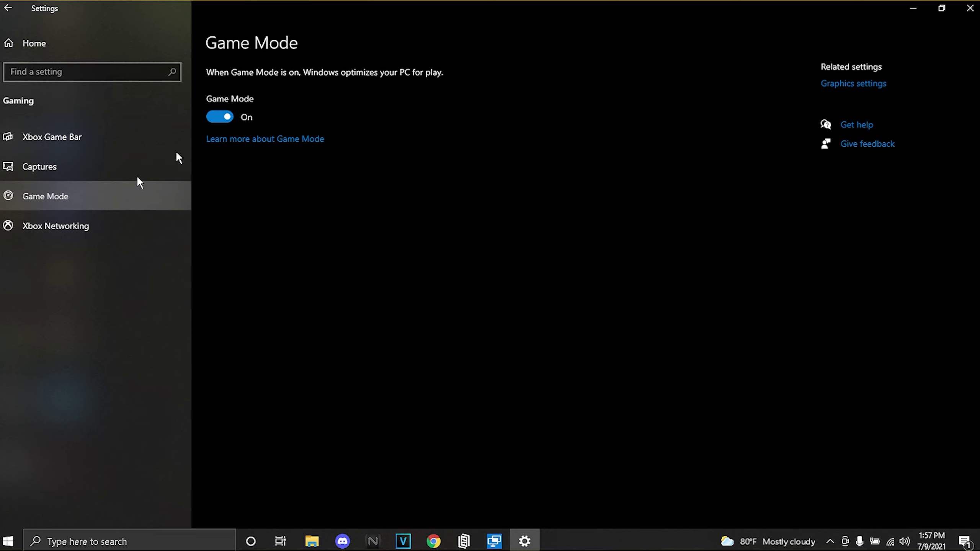
left_click(105, 165)
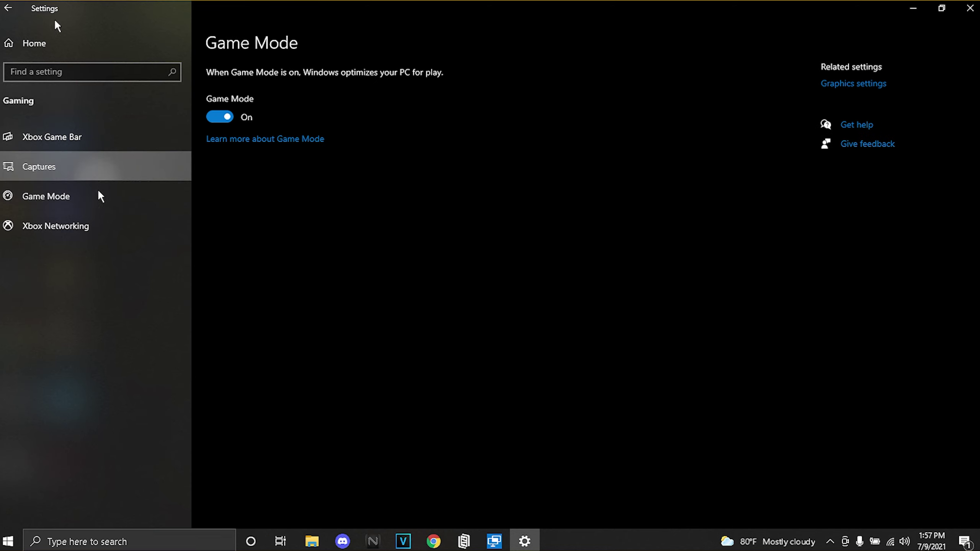
Search the settings for "Notifications" and examine the options and sender list on the Notifications & actions page
left_click(8, 11)
left_click(444, 140)
type("N")
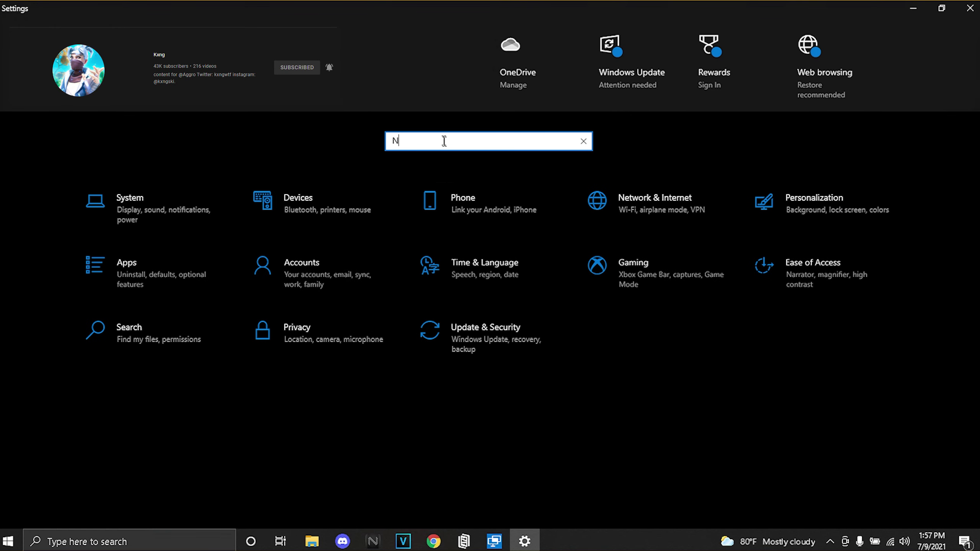
type("otifications")
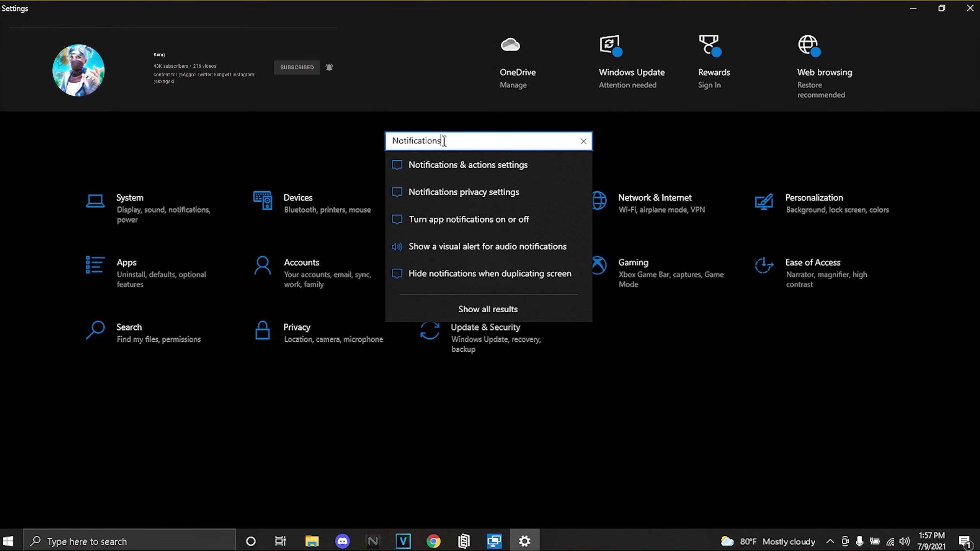
left_click(434, 171)
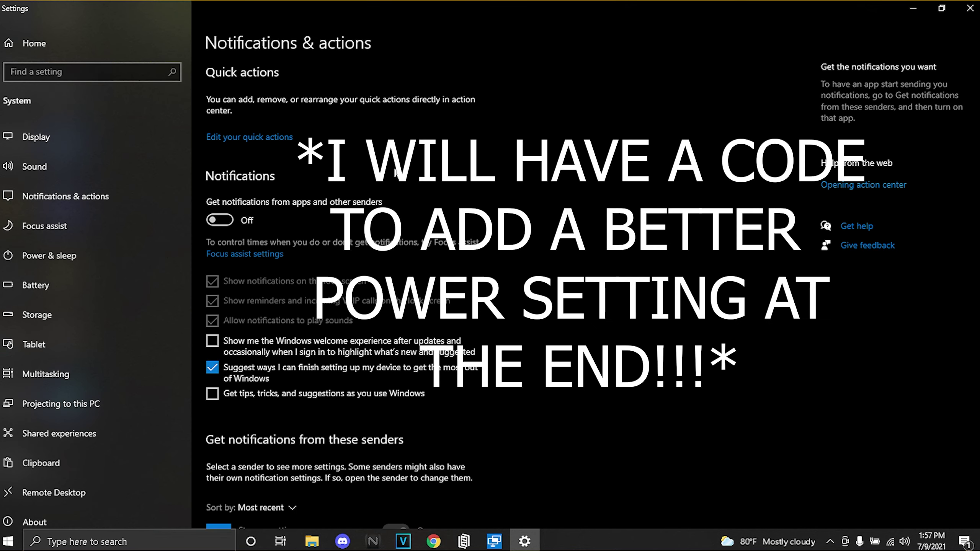
scroll(397, 173, "down", 2)
scroll(315, 251, "down", 5)
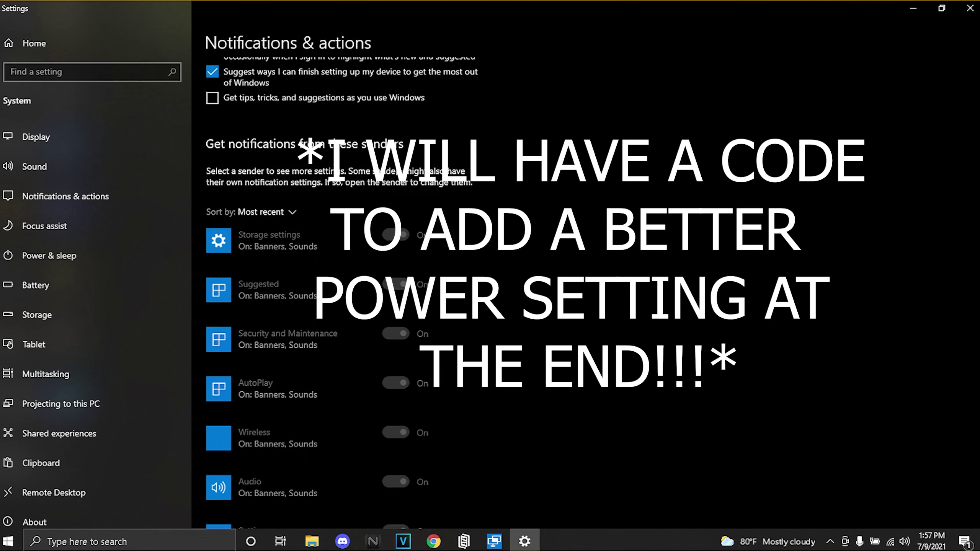
scroll(316, 251, "up", 5)
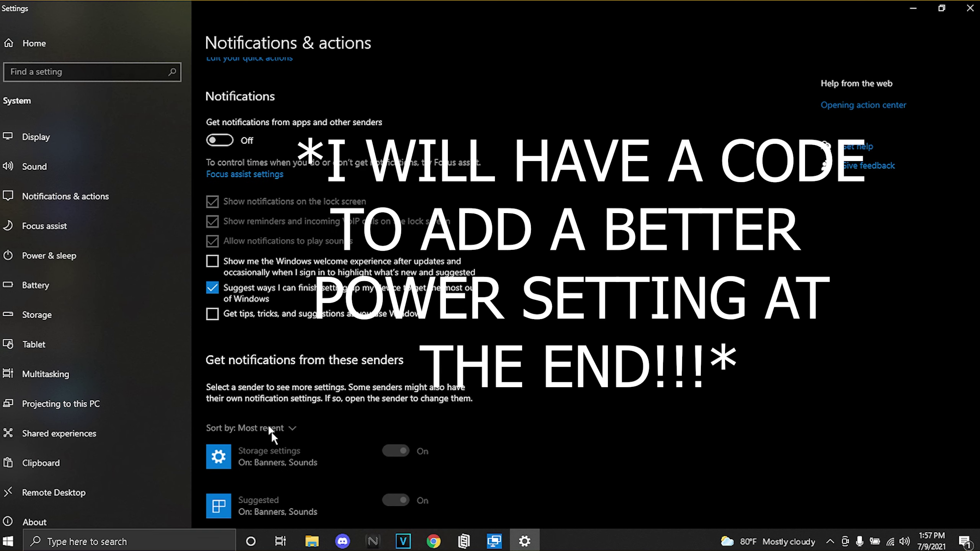
scroll(263, 387, "down", 2)
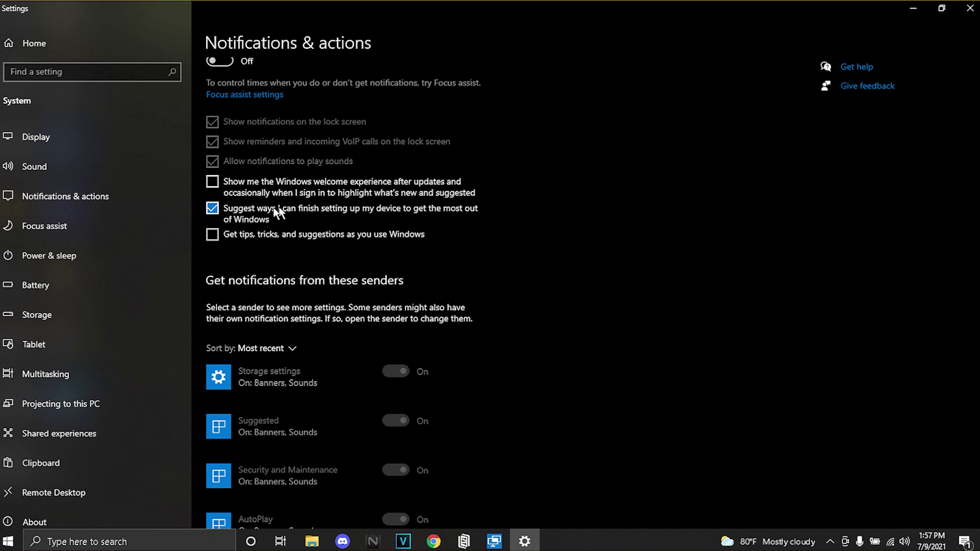
scroll(209, 210, "up", 4)
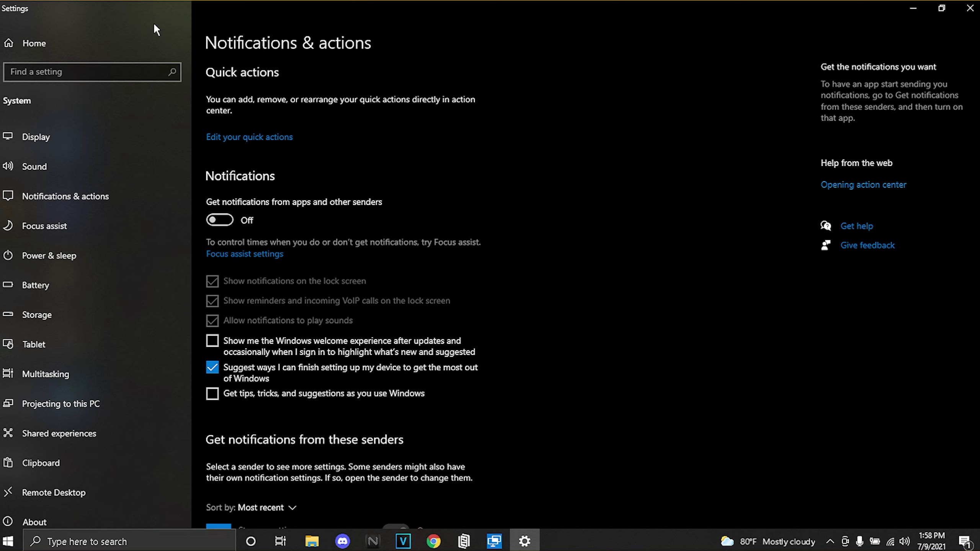
Search the settings for "background apps" and open the Background apps page
left_click(34, 43)
left_click(450, 148)
type("ba")
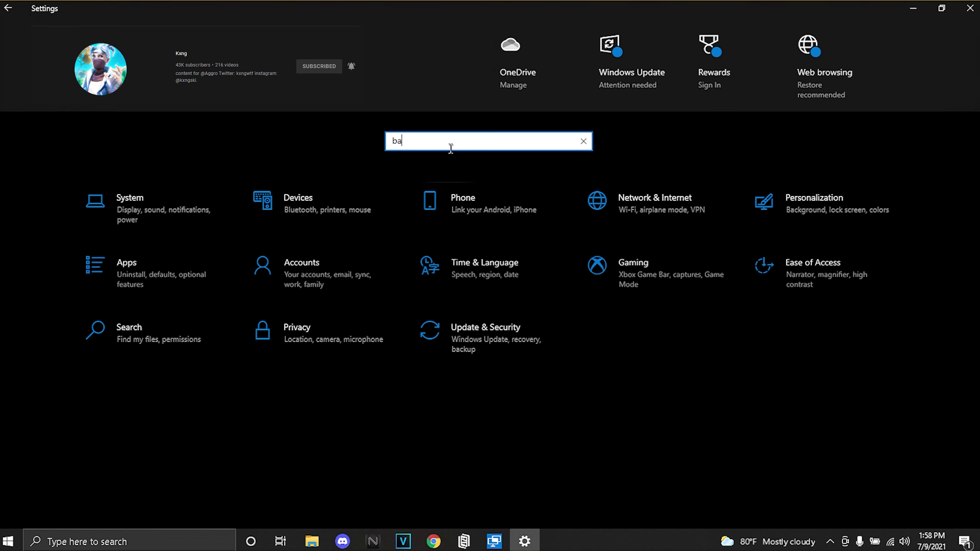
type("ckground a")
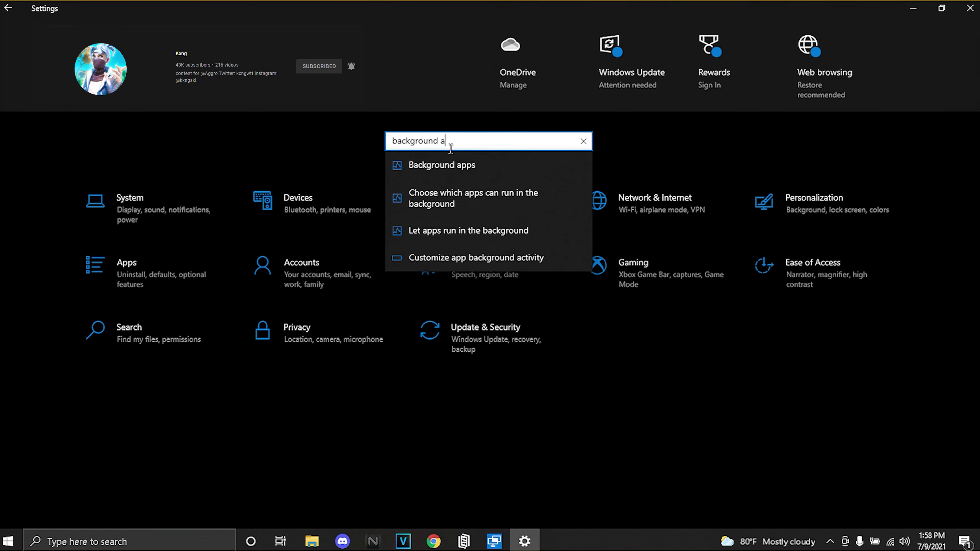
type("pps")
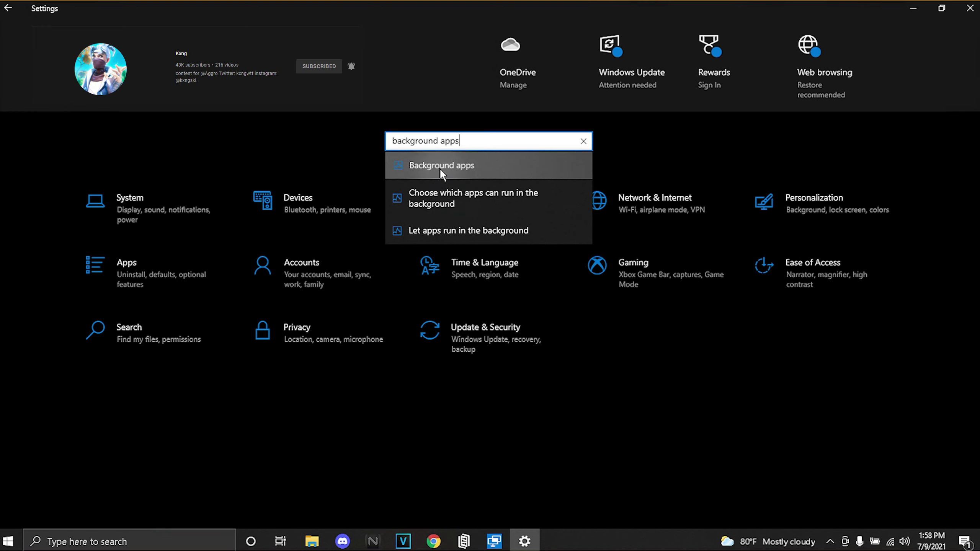
left_click(440, 167)
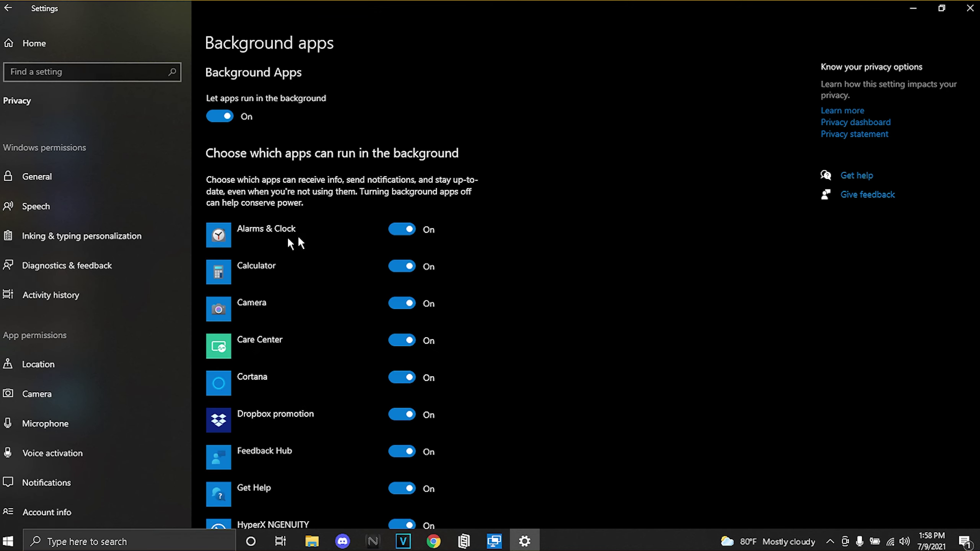
Turn off background running for Alarms & Clock, Calculator, Camera, Care Center, Cortana and Dropbox promotion
scroll(330, 236, "down", 15)
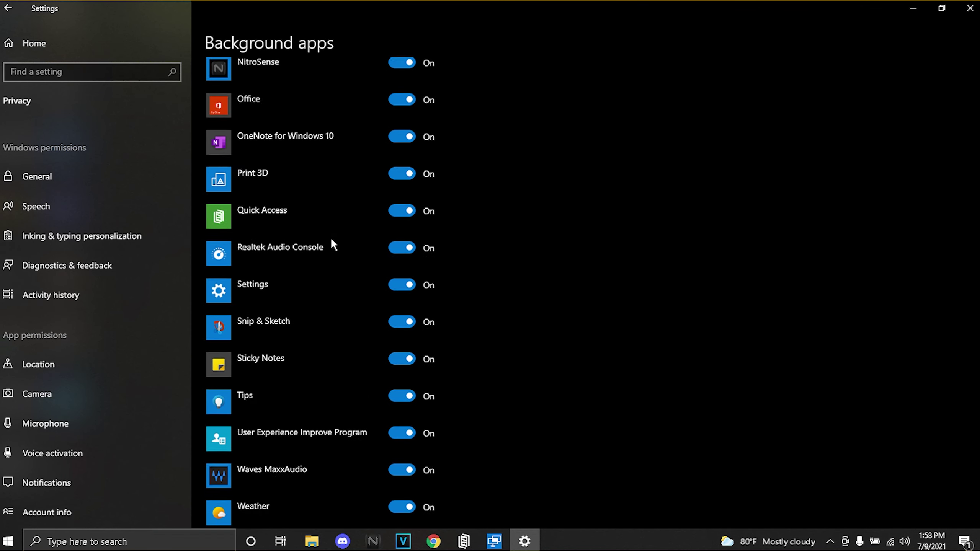
scroll(332, 237, "down", 4)
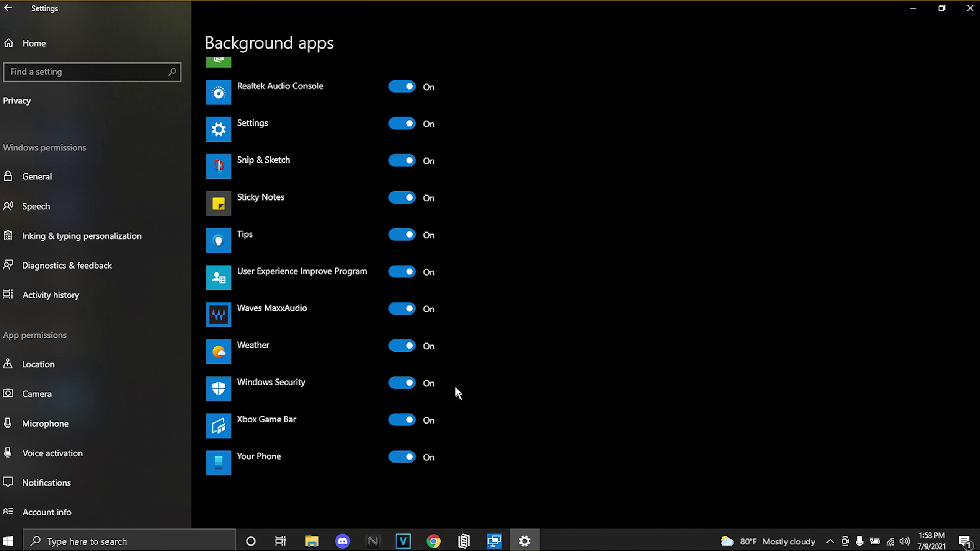
scroll(456, 387, "up", 20)
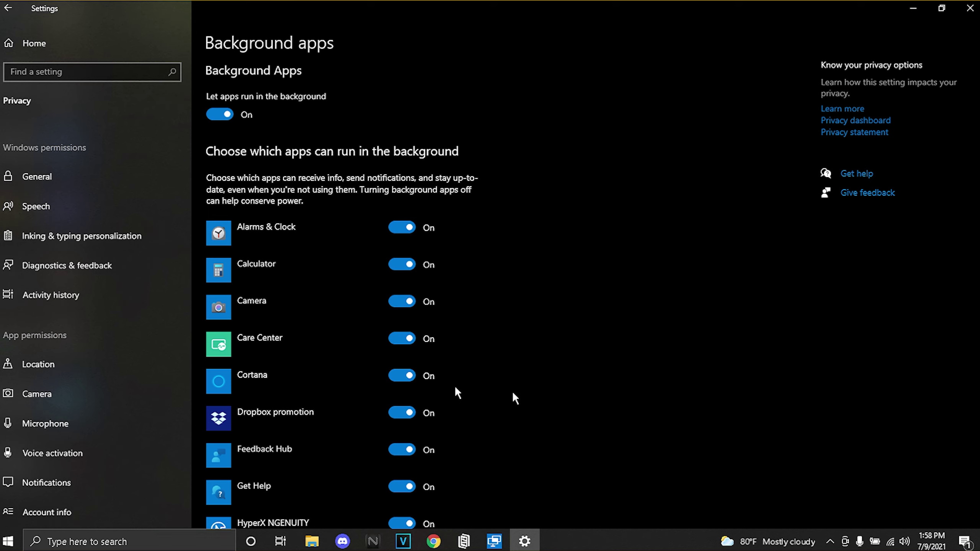
scroll(501, 382, "down", 3)
scroll(499, 369, "up", 3)
left_click(403, 228)
left_click(403, 264)
left_click(403, 302)
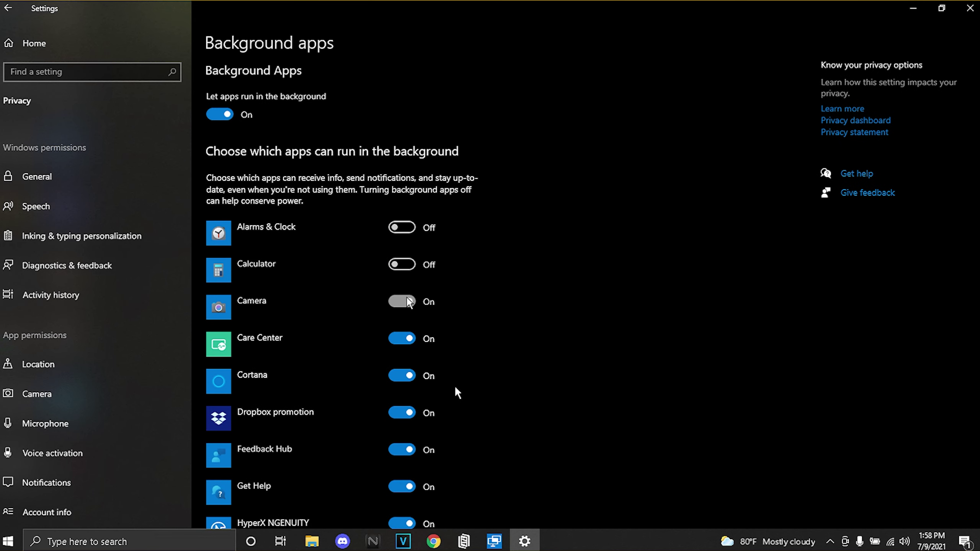
left_click(403, 339)
left_click(403, 376)
left_click(403, 413)
Turn off background running for Feedback Hub, Get Help and HyperX NGENUITY
scroll(405, 450, "down", 2)
left_click(403, 370)
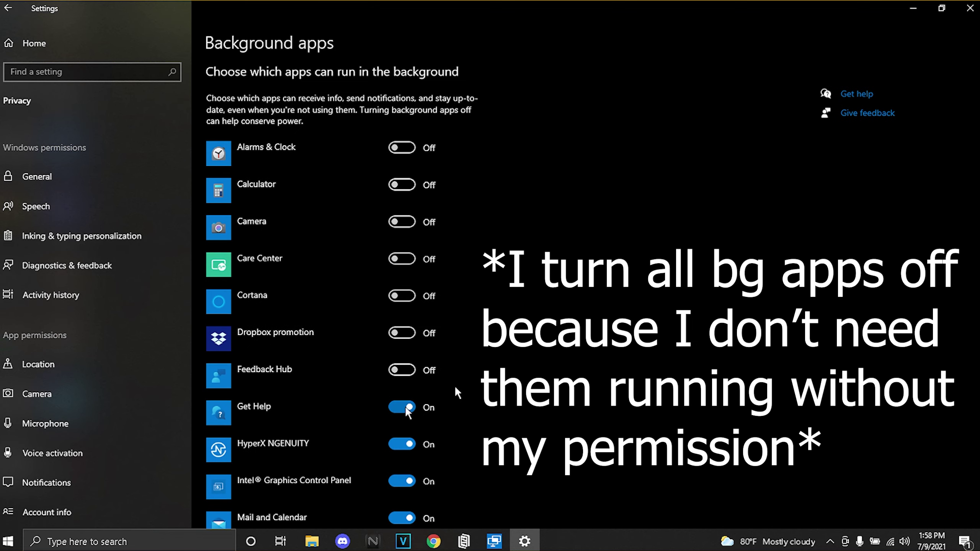
left_click(403, 408)
left_click(403, 444)
Turn off background running for every app from Intel Graphics Control Panel through NVIDIA Control Panel
scroll(403, 424, "down", 5)
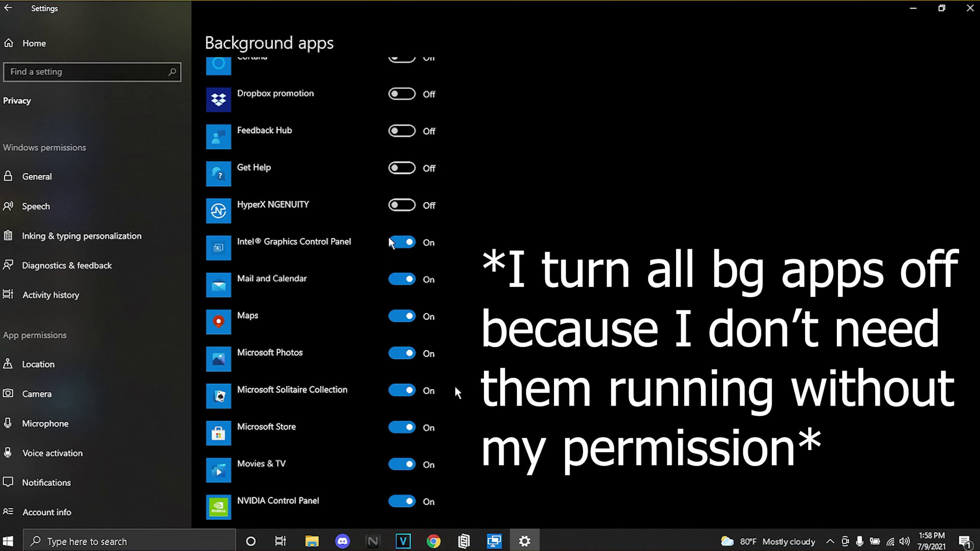
left_click(401, 243)
left_click(401, 279)
left_click(401, 353)
left_click(401, 389)
left_click(411, 317)
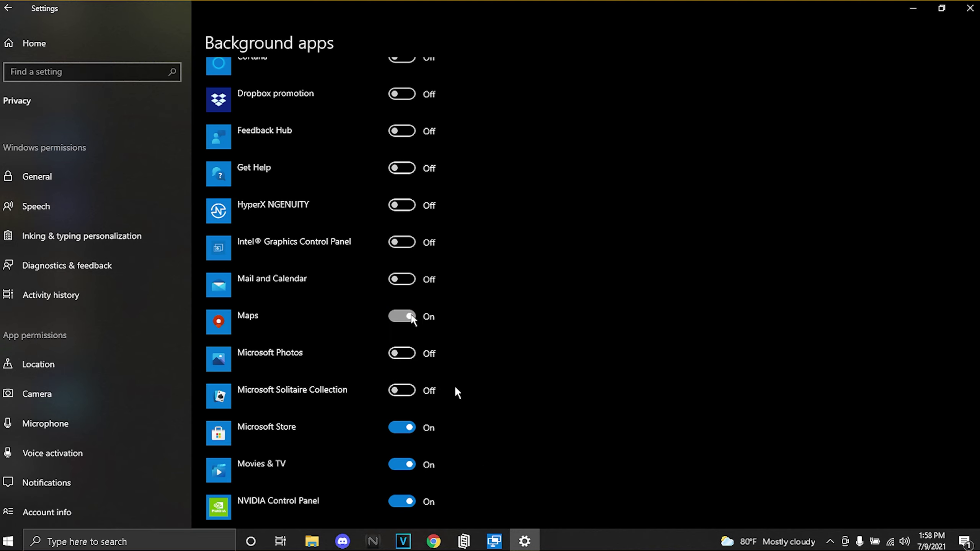
left_click(403, 428)
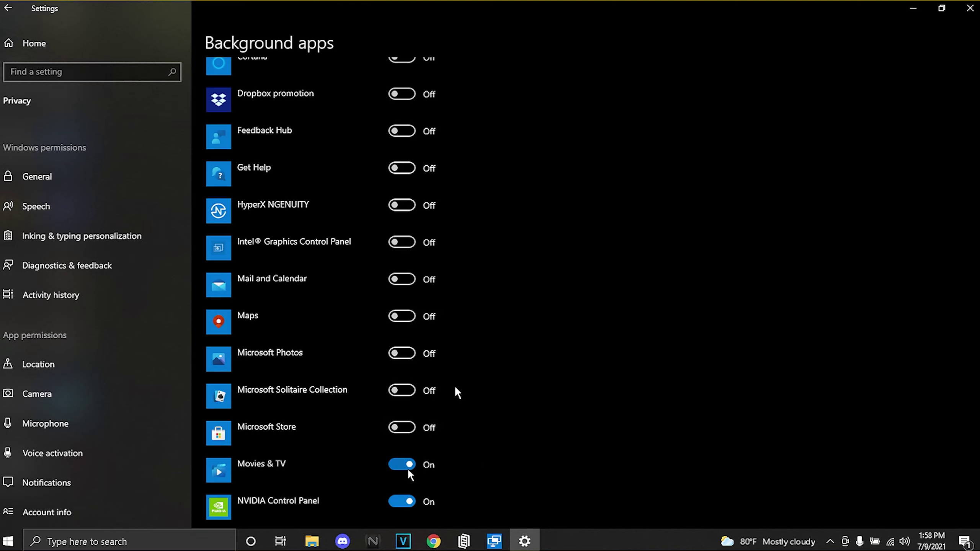
left_click(405, 501)
Review the whole Background apps list to check which apps may still run in the background
scroll(401, 478, "up", 8)
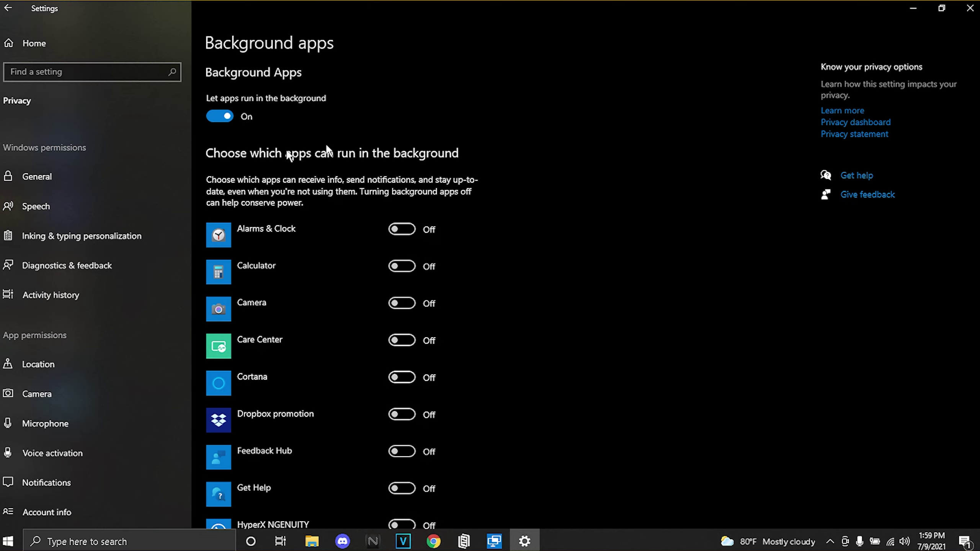
scroll(411, 153, "down", 8)
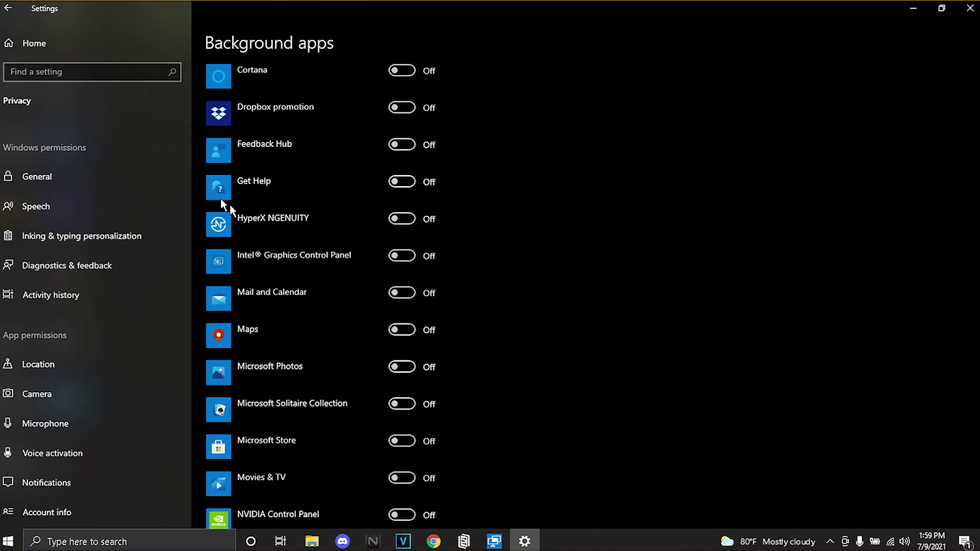
scroll(224, 202, "down", 15)
scroll(242, 343, "up", 5)
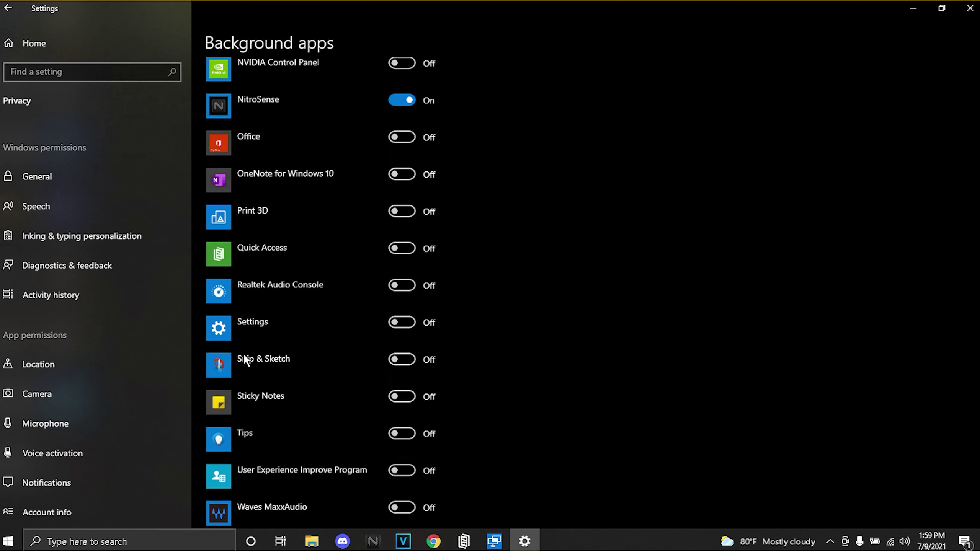
scroll(244, 353, "up", 10)
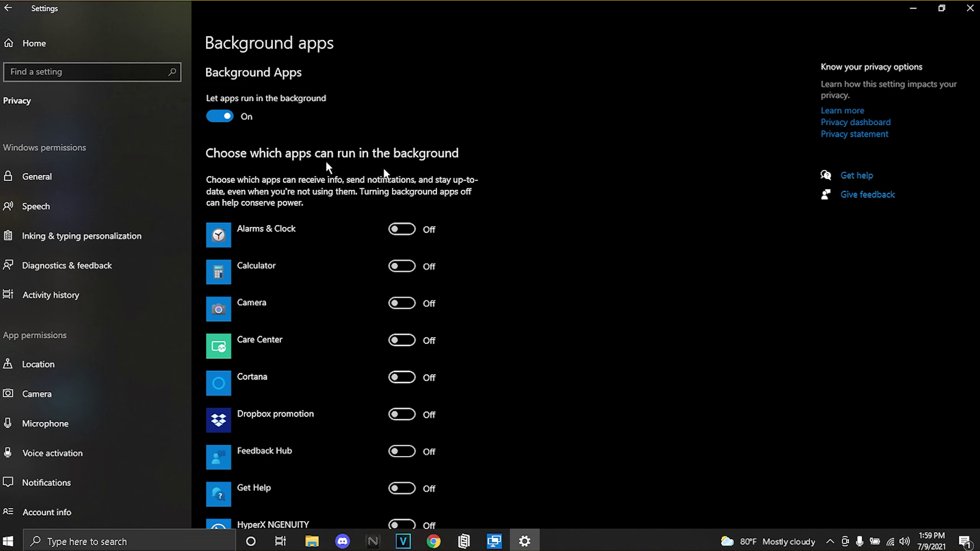
scroll(278, 147, "down", 3)
scroll(277, 147, "up", 3)
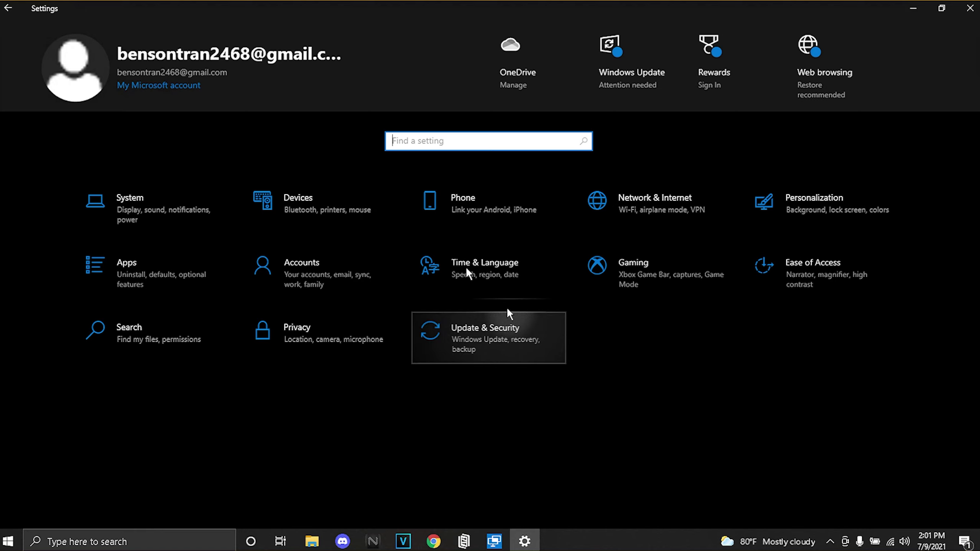
Check Windows Update and its optional Windows and driver updates under Update & Security
left_click(506, 314)
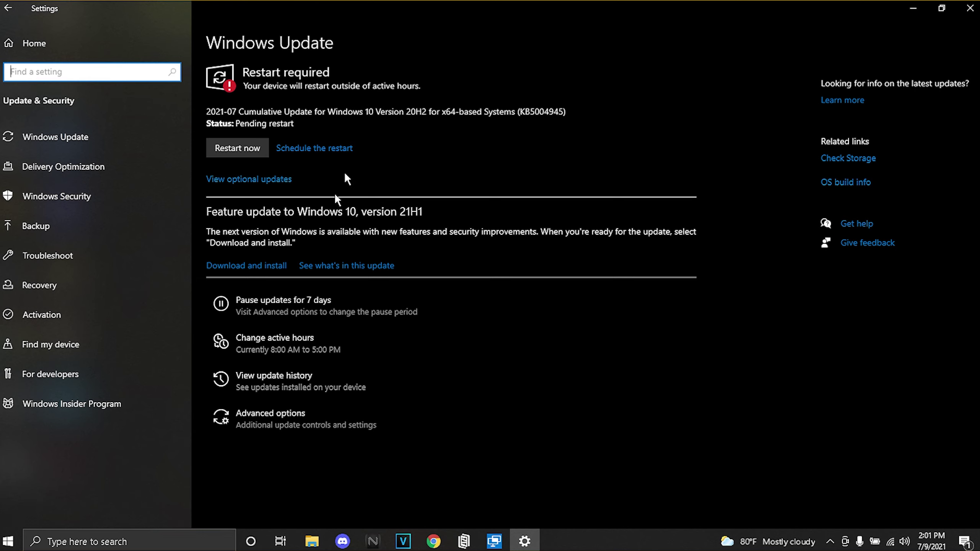
left_click(257, 178)
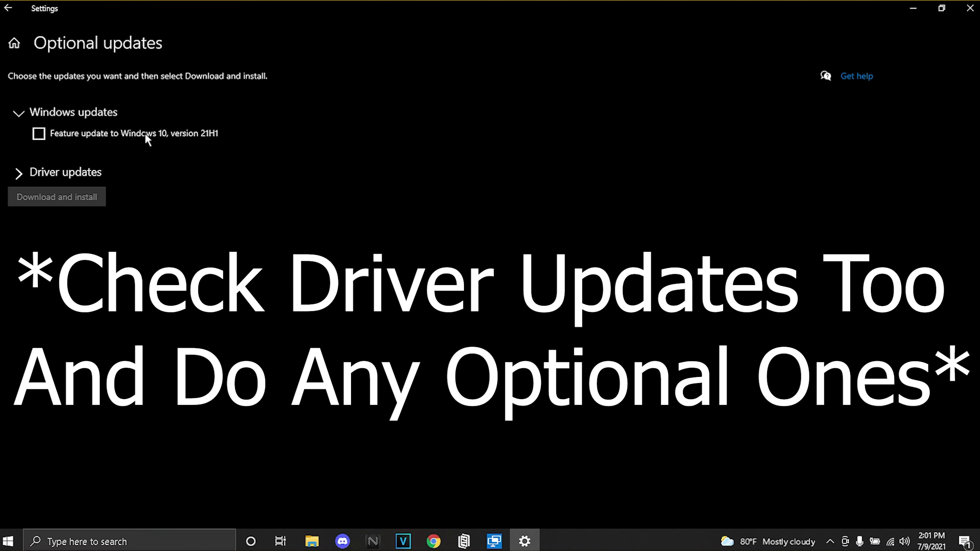
left_click(7, 8)
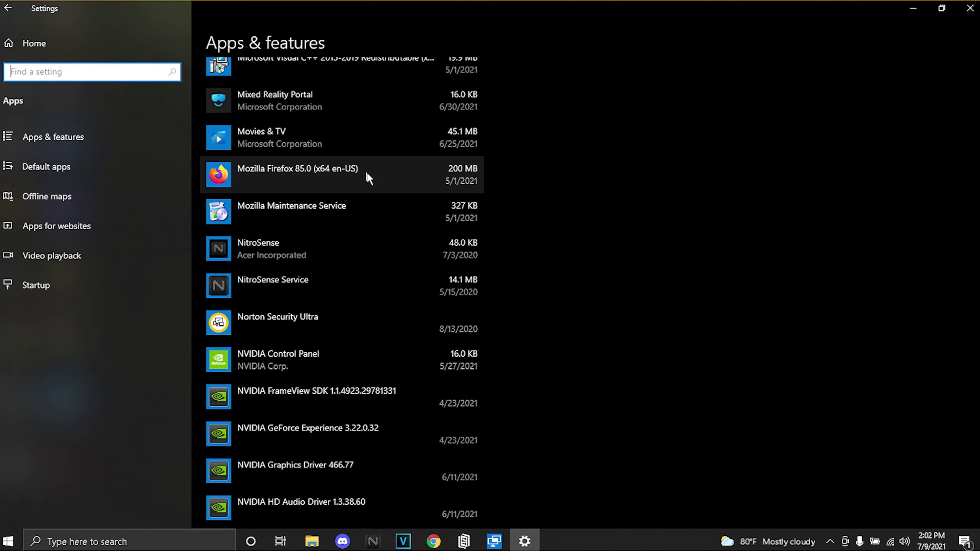
Uninstall Mozilla Firefox 85.0 (x64 en-US) from the installed apps under Apps & features
scroll(366, 172, "down", 10)
scroll(368, 175, "down", 7)
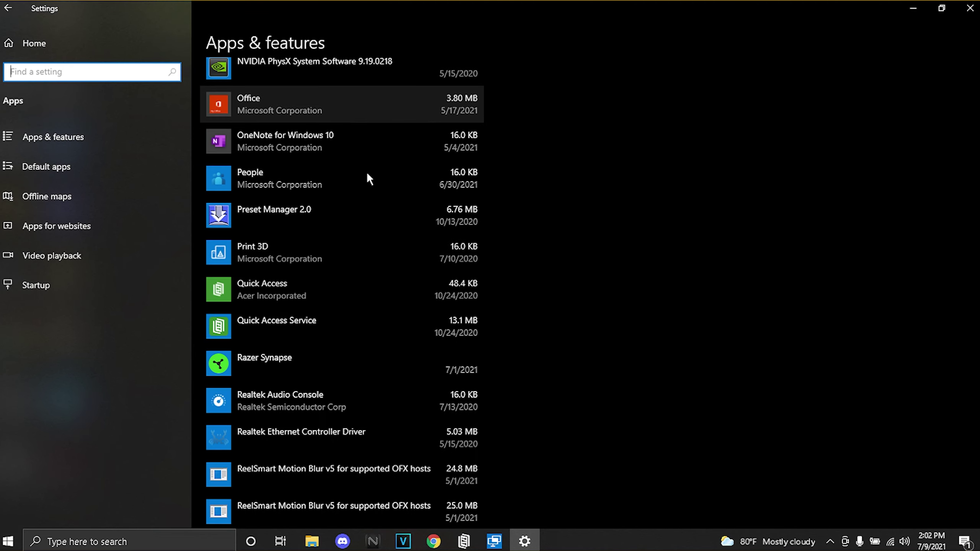
scroll(367, 174, "up", 12)
scroll(373, 173, "up", 4)
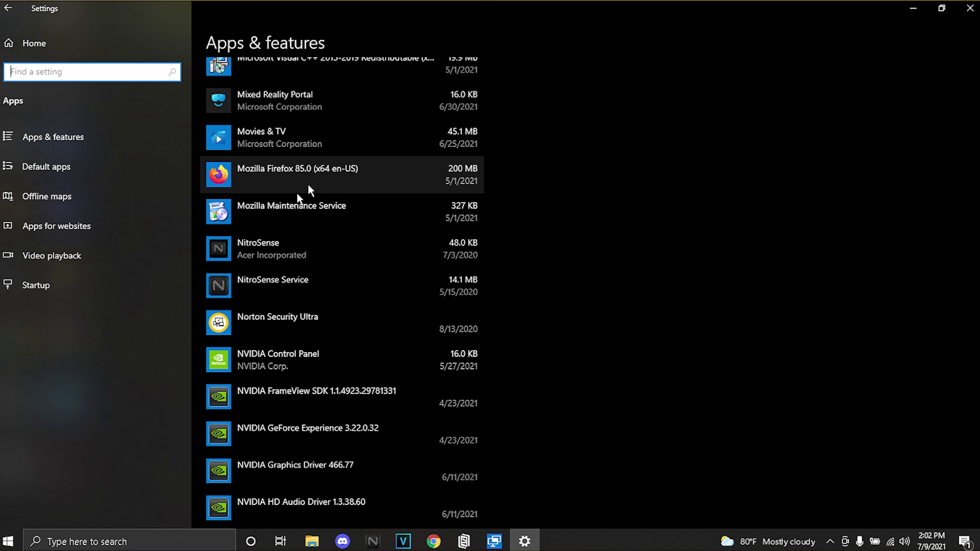
left_click(396, 189)
left_click(448, 226)
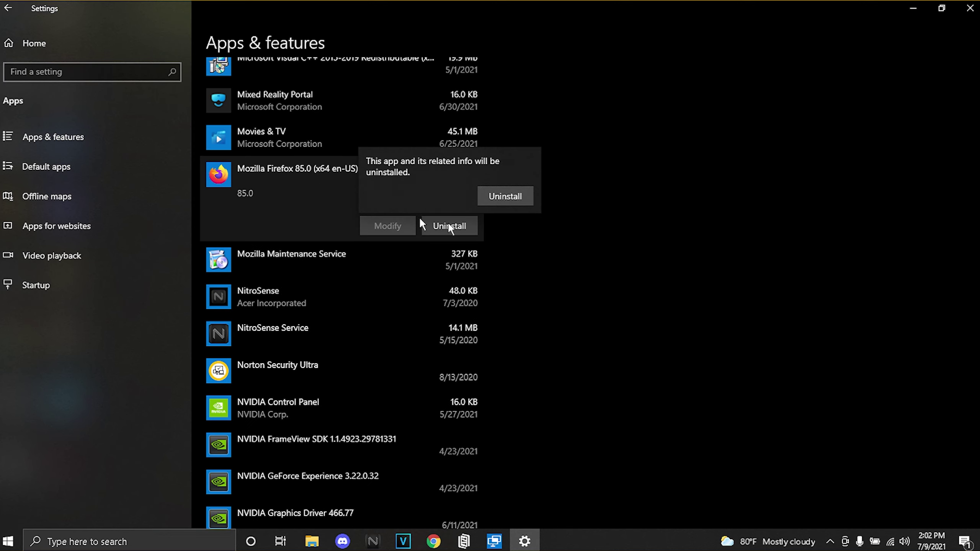
left_click(505, 197)
left_click(460, 354)
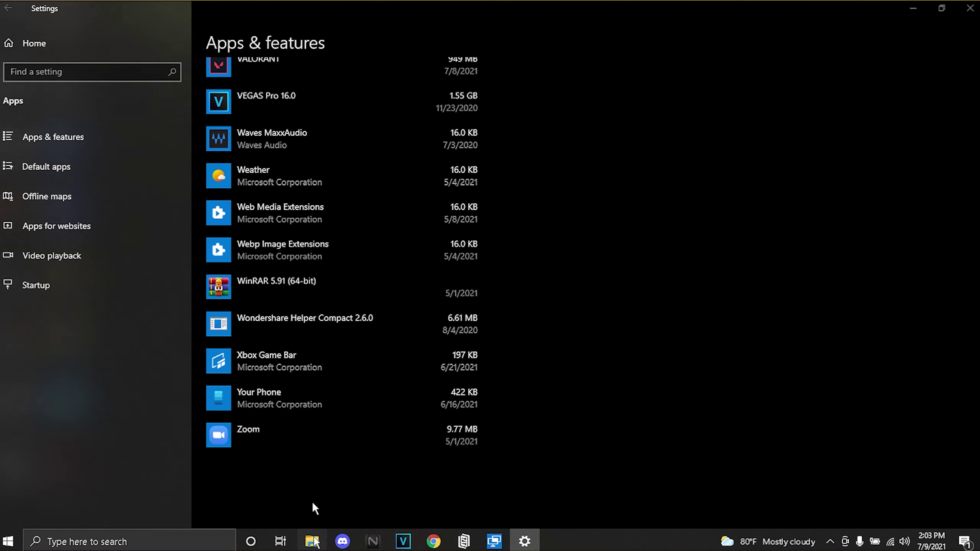
Delete the clips recorded before 2021.07.01 - 12.50.30.07 from the Videos > Fortnite folder in File Explorer and check drive C's free space
key("super+e")
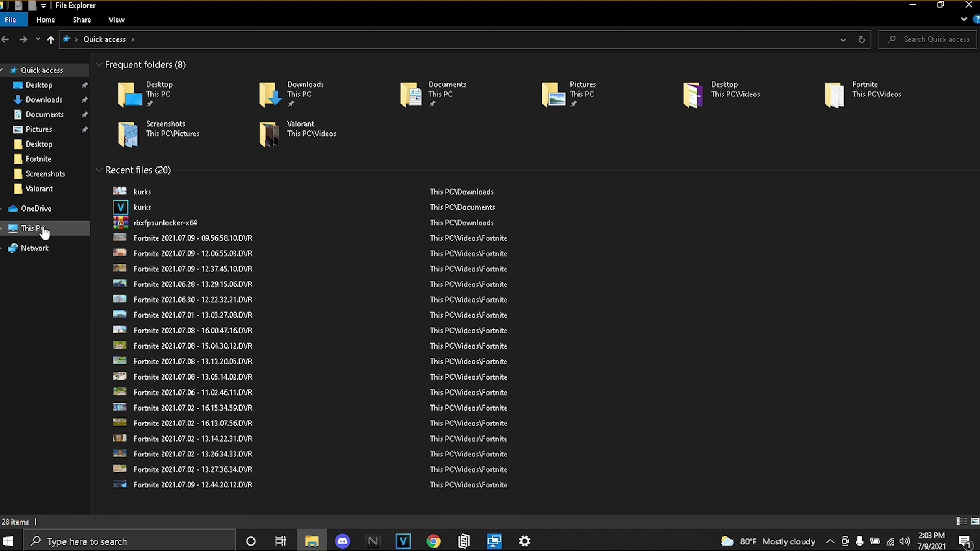
left_click(44, 228)
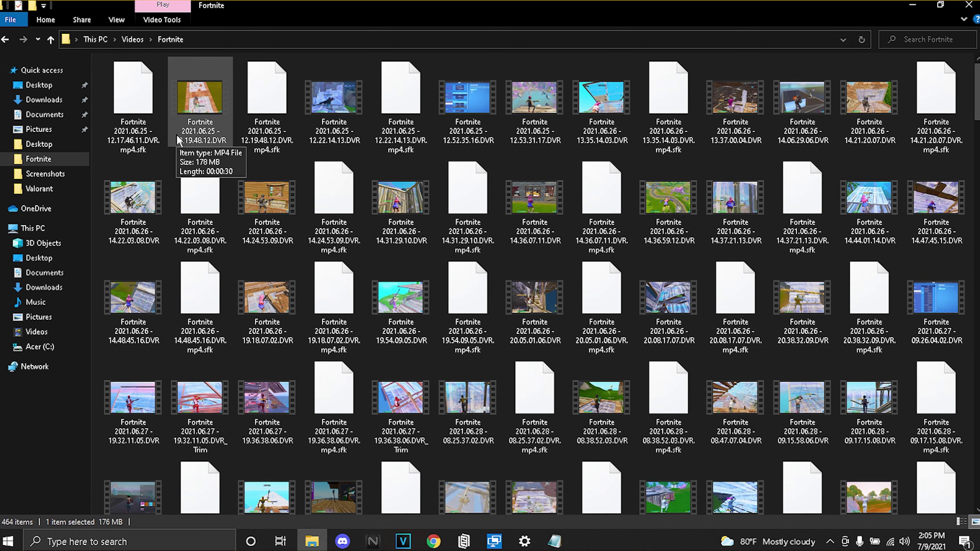
left_click_drag(94, 63, 910, 205)
right_click(889, 205)
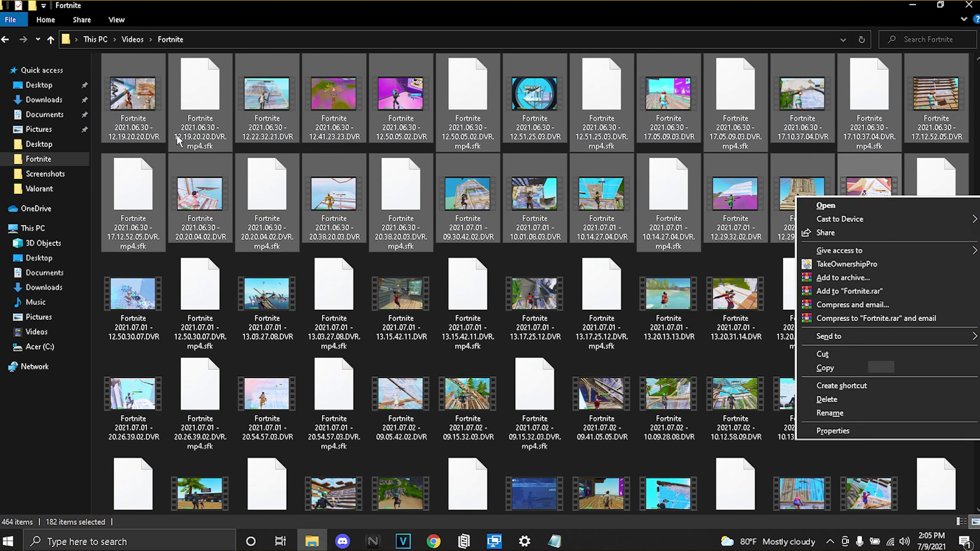
left_click(835, 397)
left_click(290, 166)
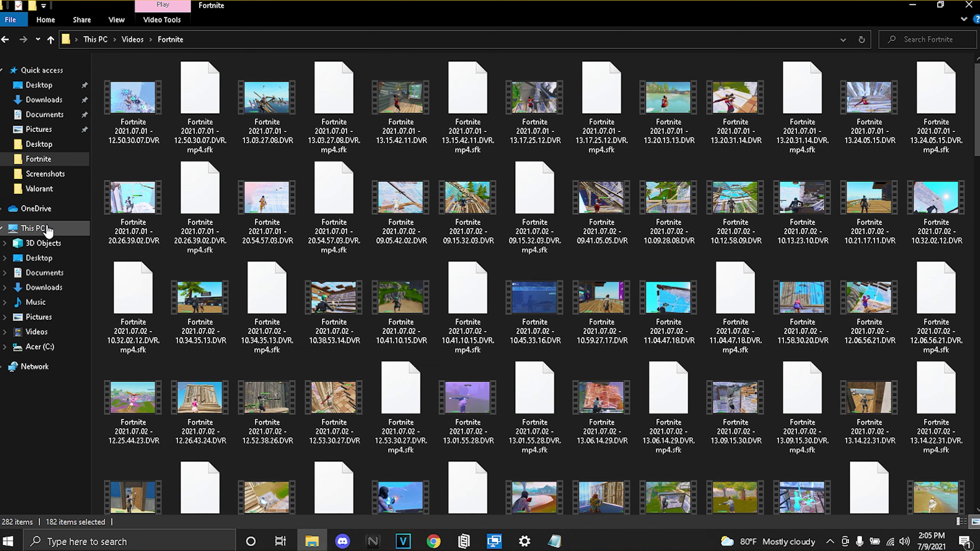
left_click(47, 229)
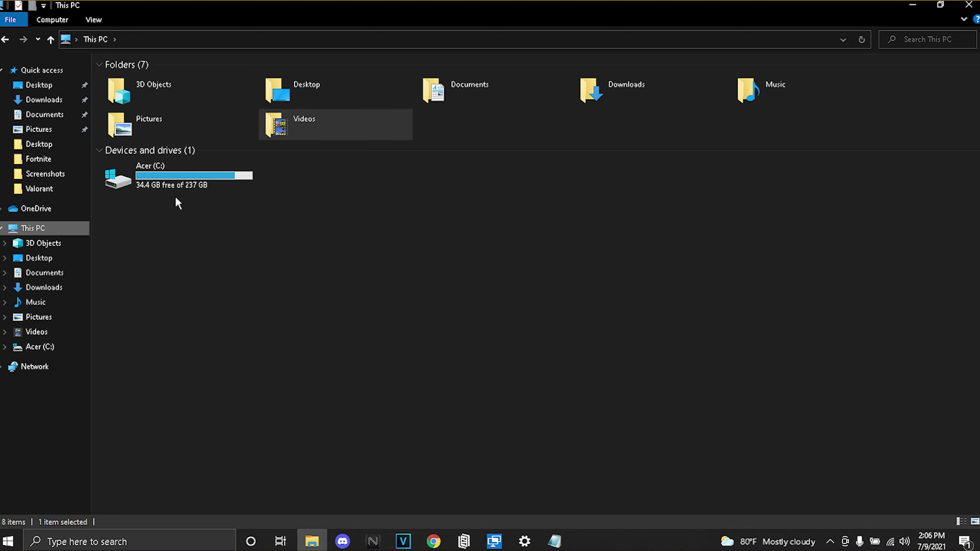
mouse_move(180, 192)
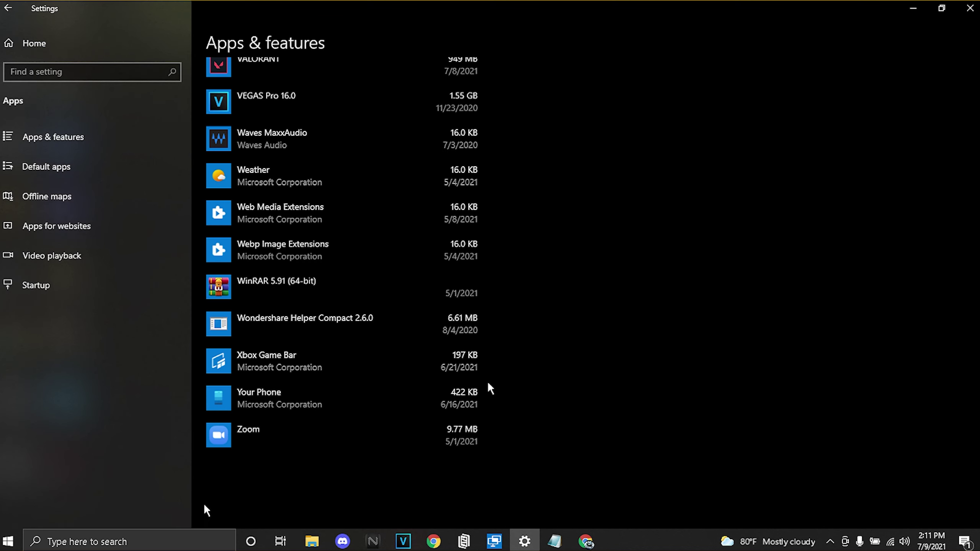
Open the user's Temp folder by running %temp% from the Run dialog
left_click(98, 541)
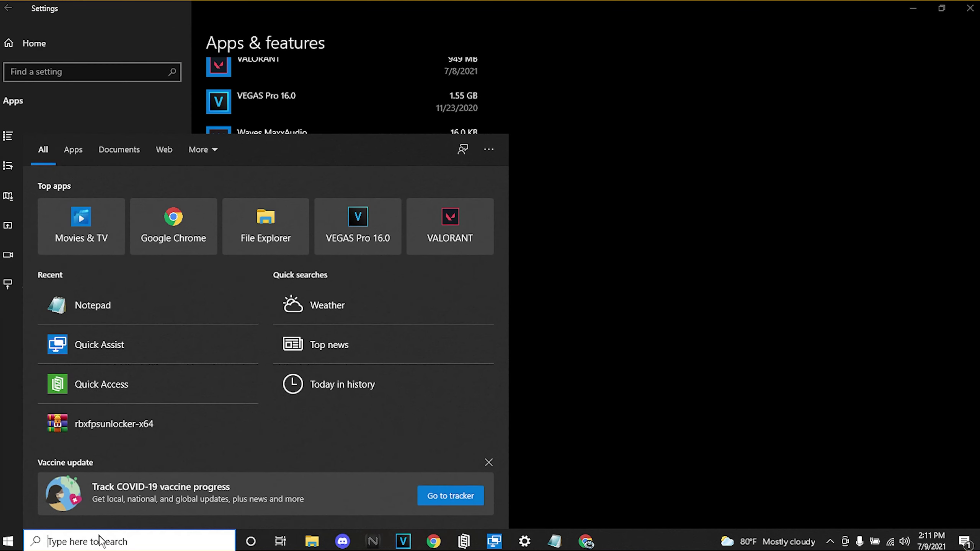
type("run")
key("Return")
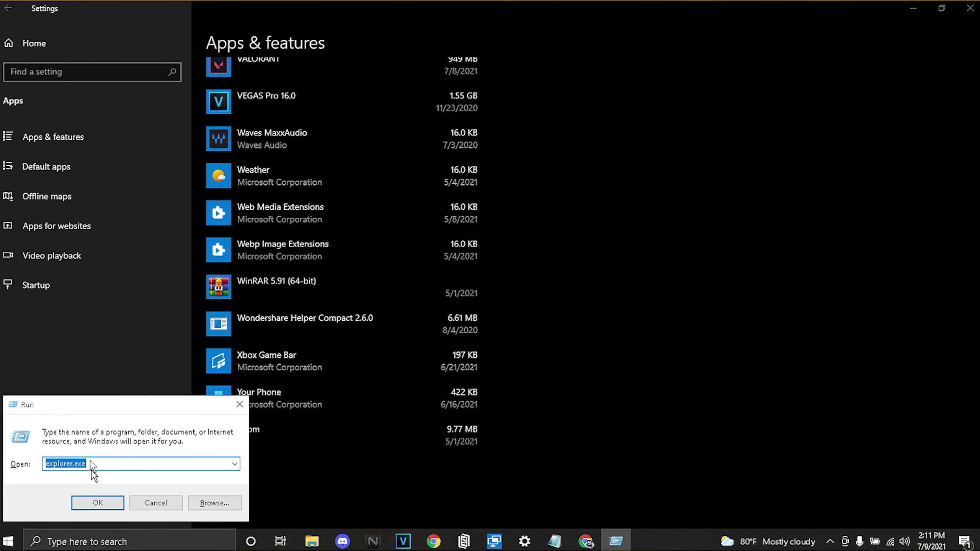
type("%temp%")
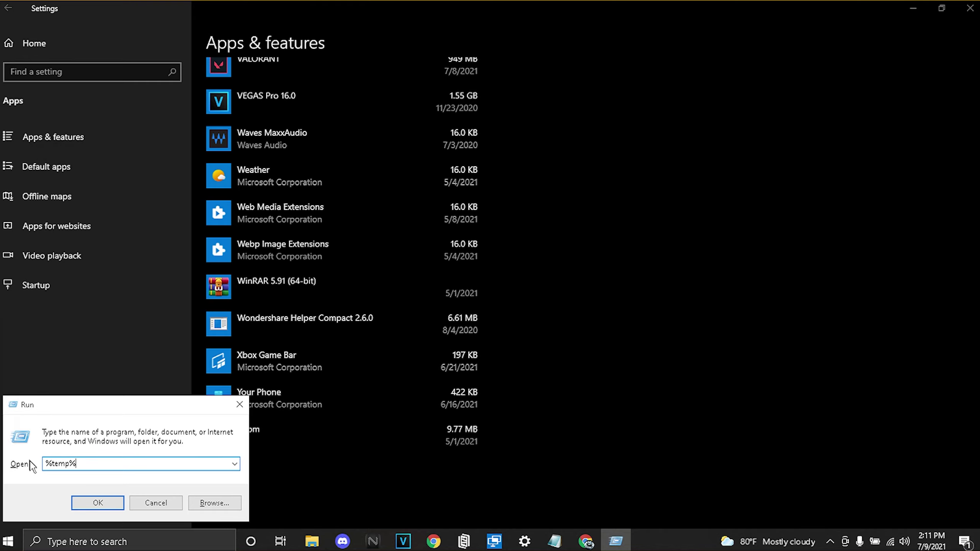
key("Return")
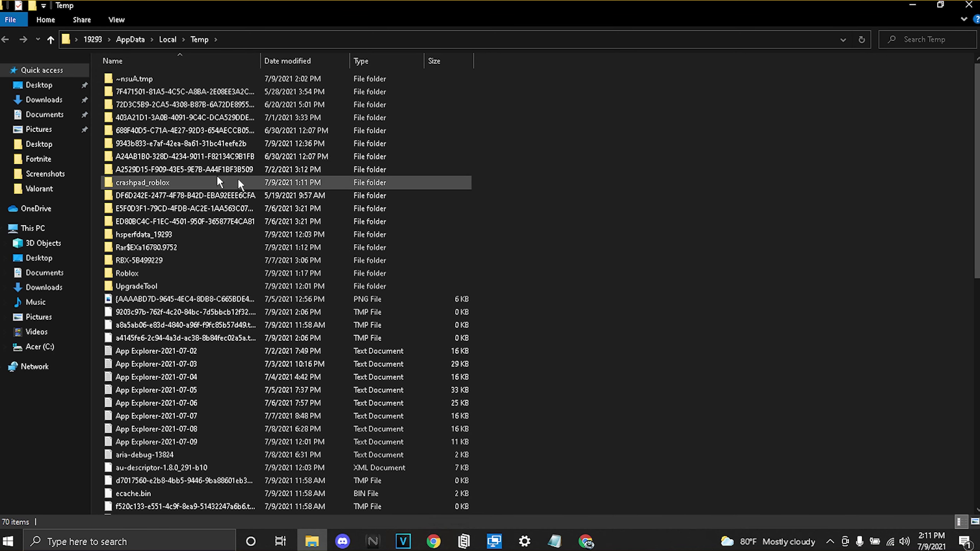
Delete everything in the Temp folder, skipping all items that are in use or need administrator permission
scroll(221, 196, "down", 4)
scroll(221, 196, "down", 8)
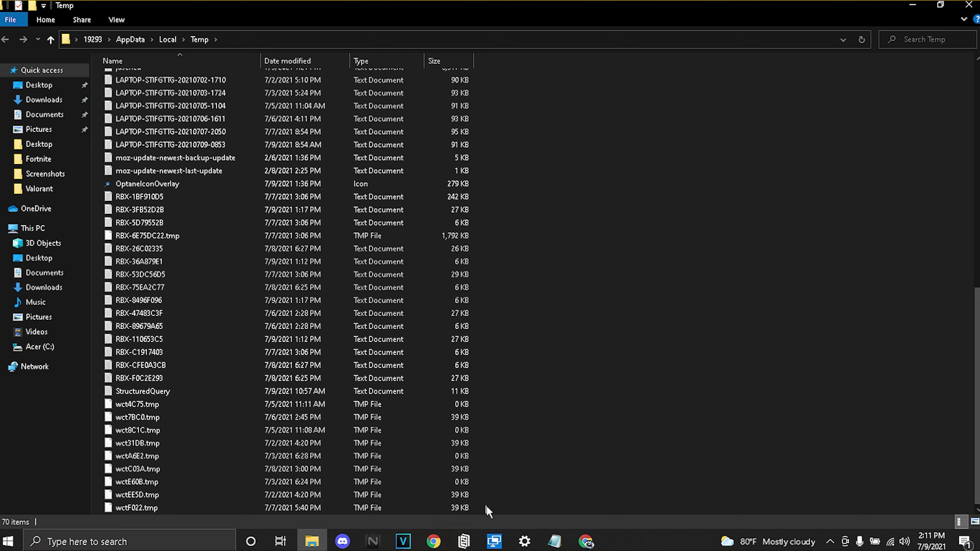
left_click_drag(486, 505, 217, 4)
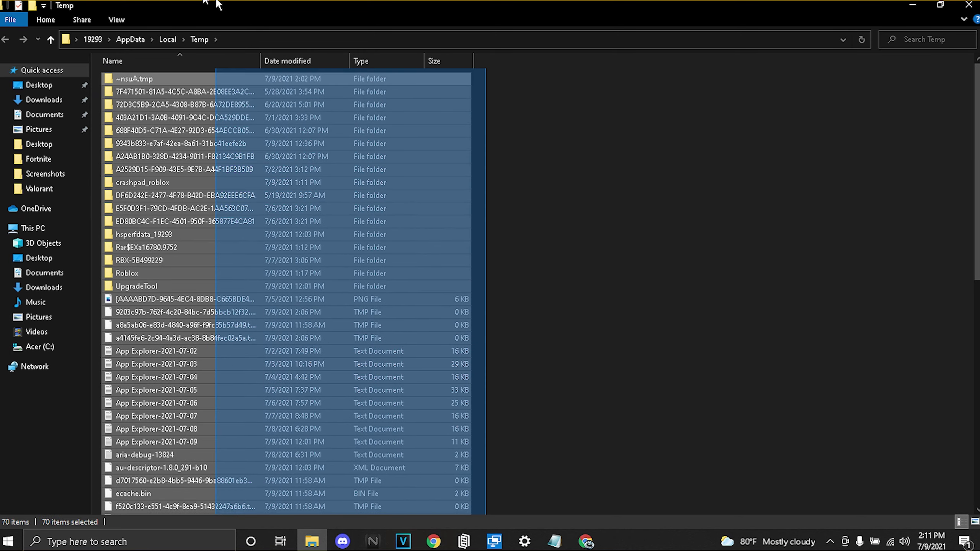
right_click(207, 115)
left_click(253, 295)
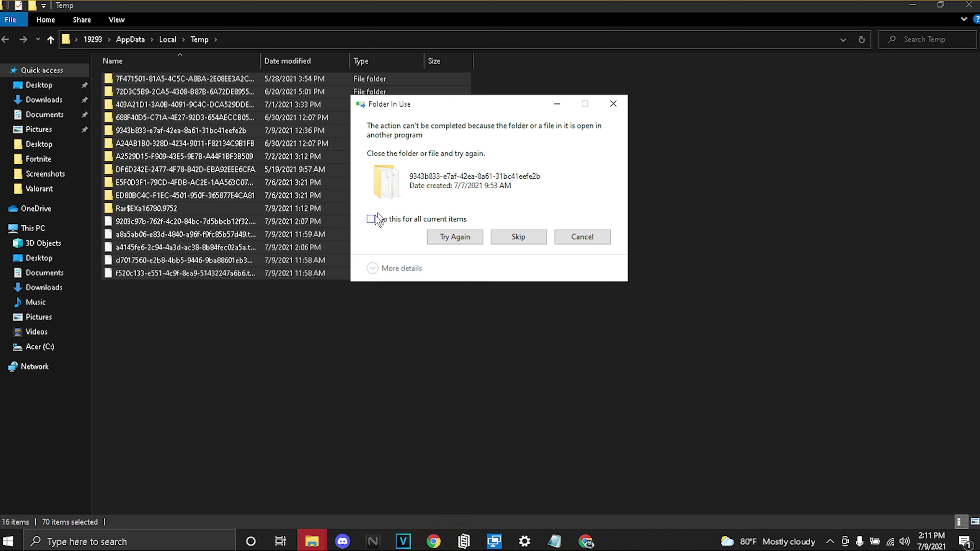
left_click(524, 240)
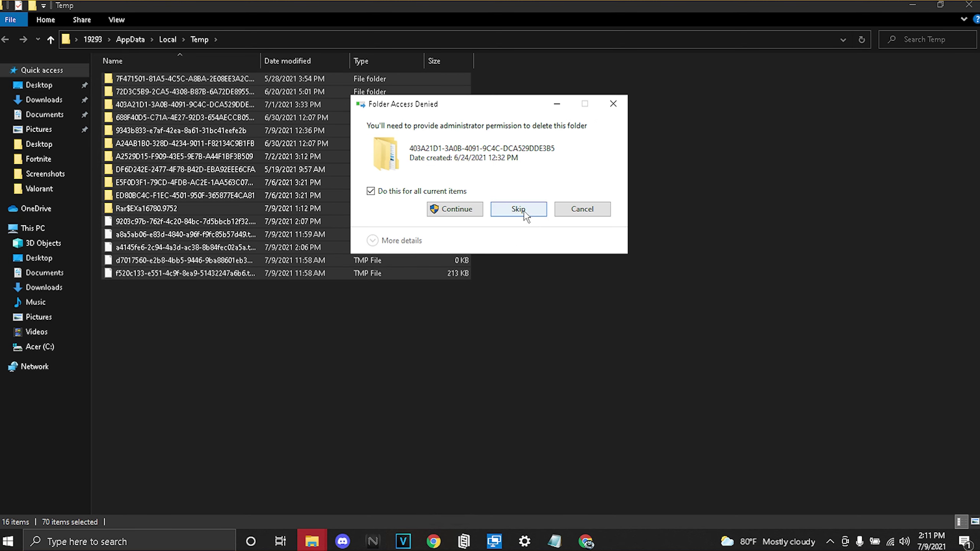
left_click(524, 210)
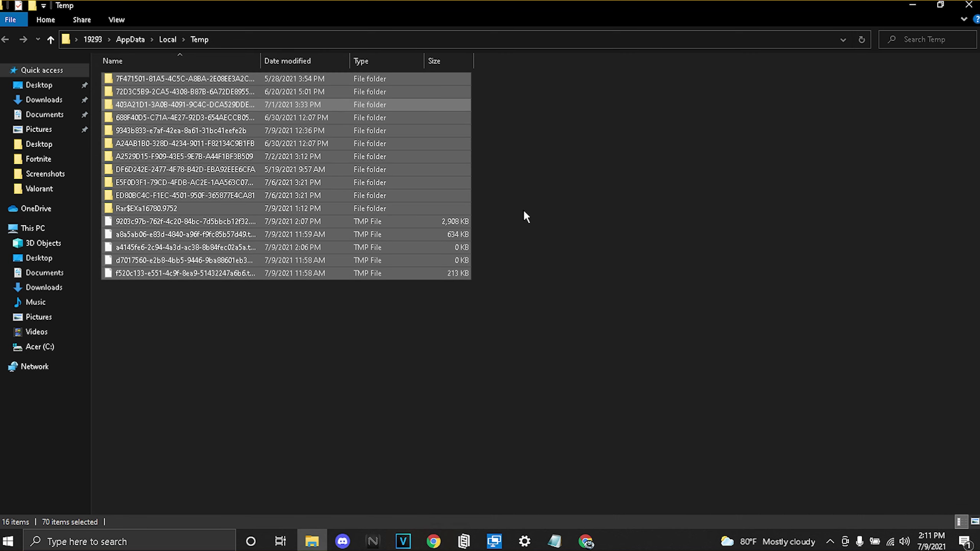
Check the free space of drive Acer (C:) under This PC and refresh the view
left_click(27, 228)
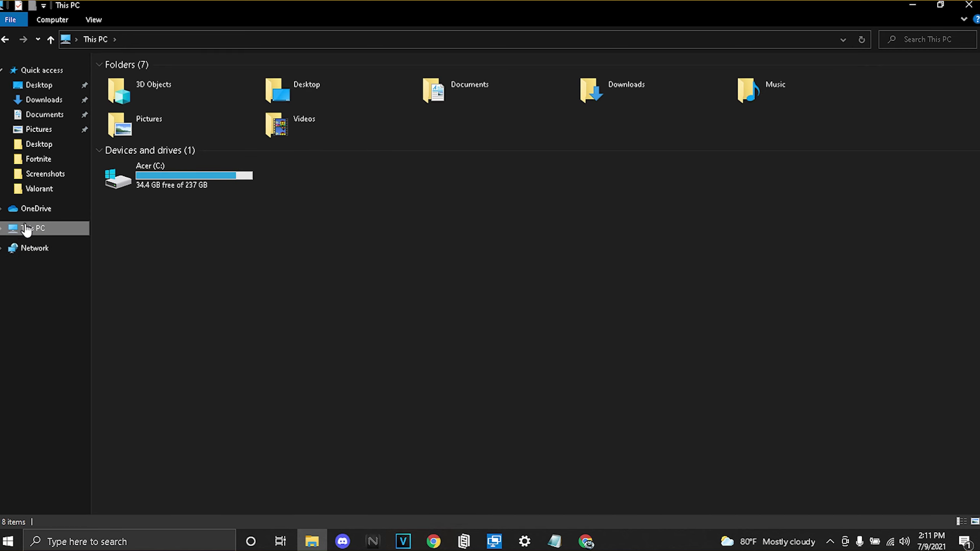
right_click(163, 208)
left_click(141, 215)
Clear the windows off the desktop and empty the Recycle Bin, confirming the permanent deletion
double_click(148, 5)
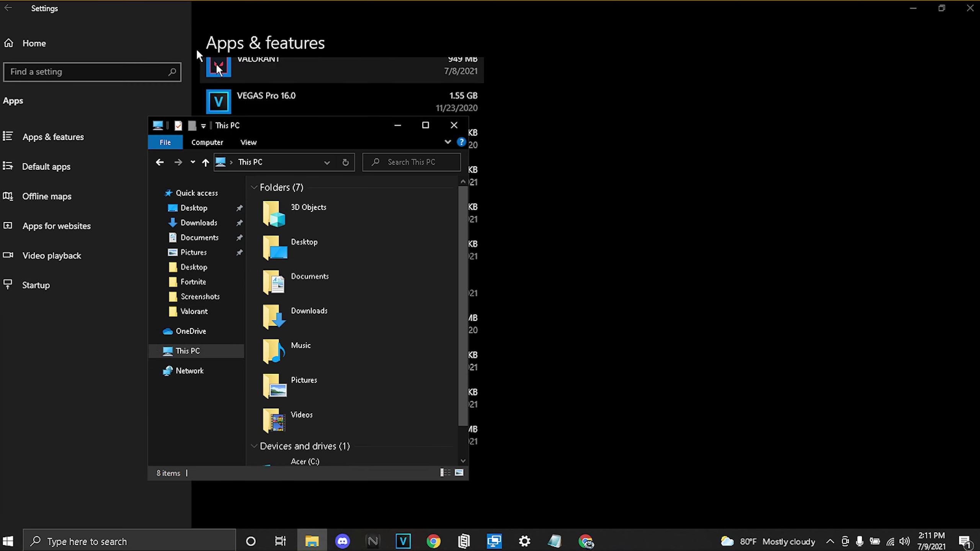
left_click(913, 8)
right_click(14, 20)
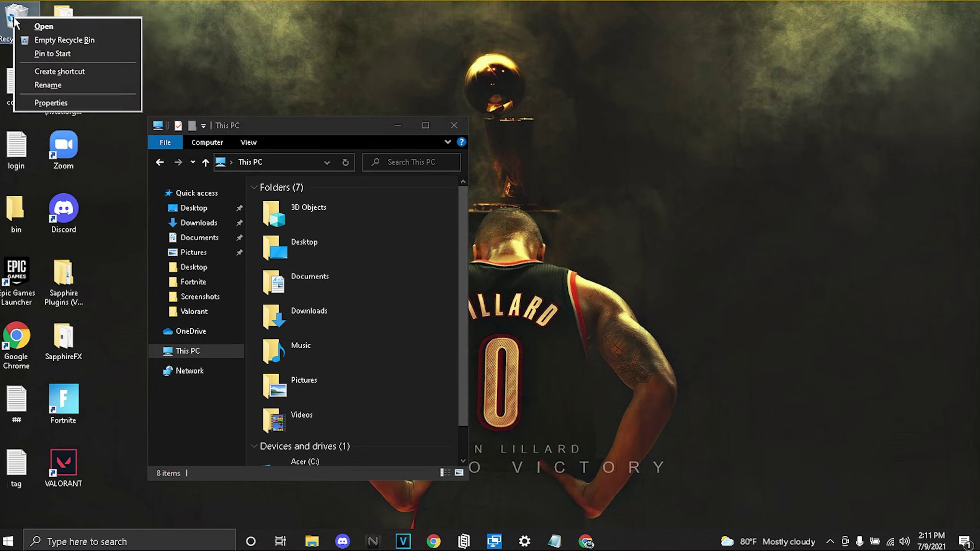
left_click(62, 40)
left_click(525, 281)
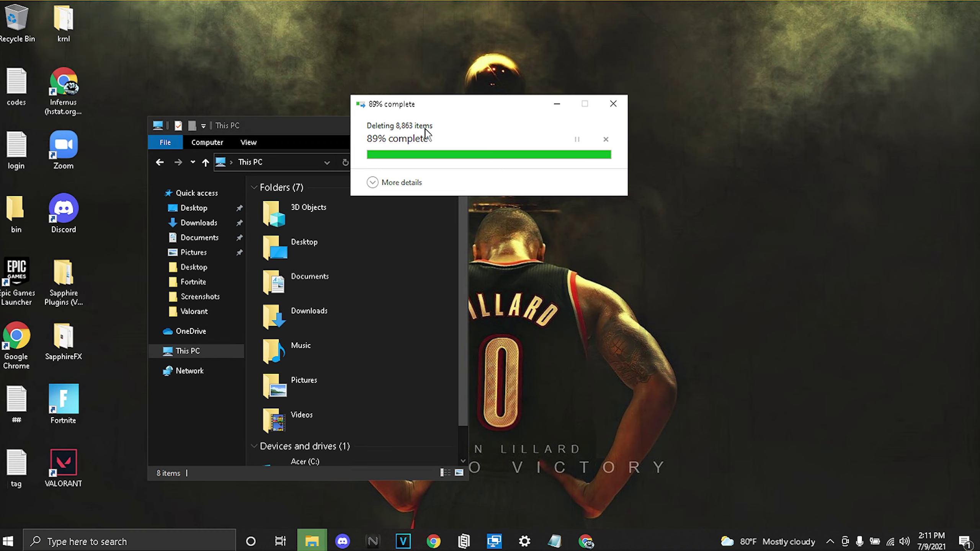
Enlarge the This PC window and refresh it to recheck drive C's free space with the Recycle Bin emptied
left_click(424, 127)
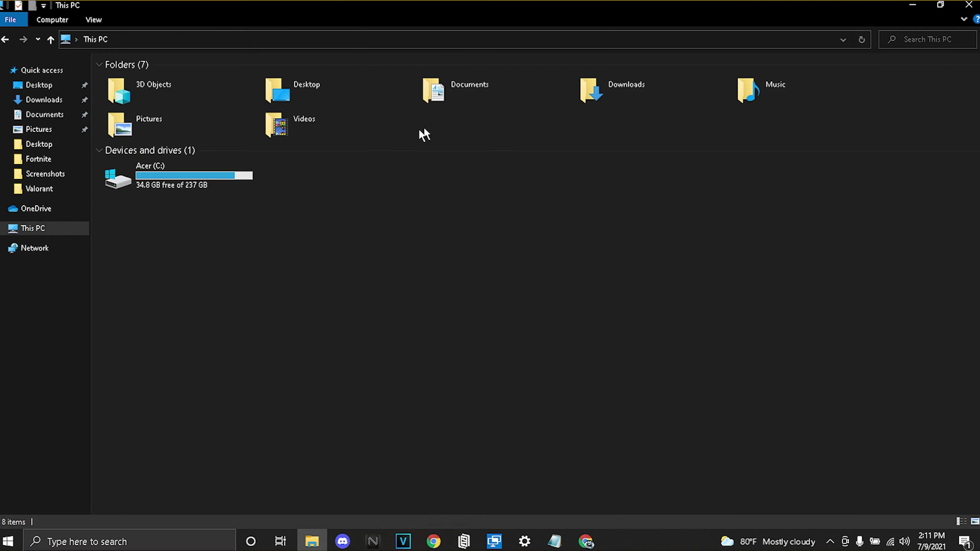
right_click(161, 208)
left_click(184, 254)
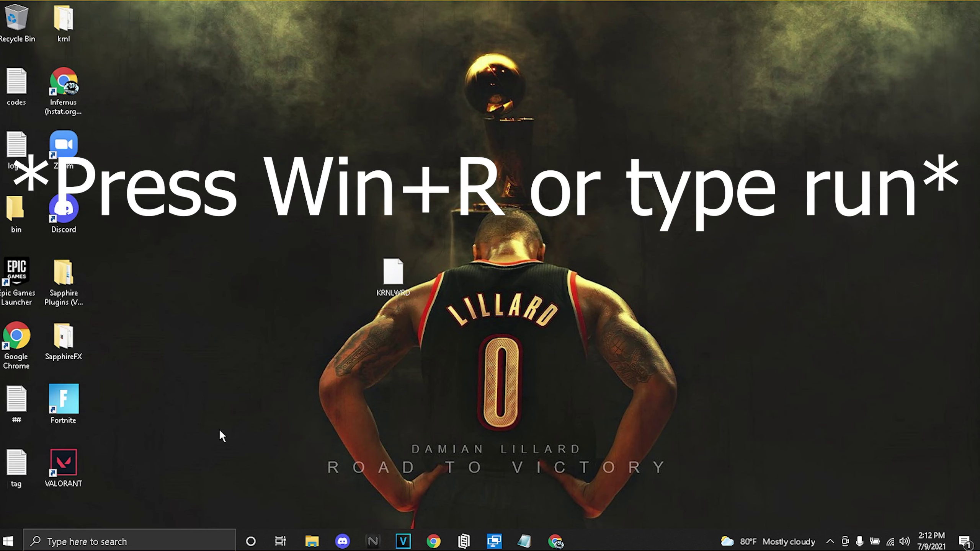
Open the AppData Local folder by running %localappdata from the Run dialog and maximize its window
key("super+r")
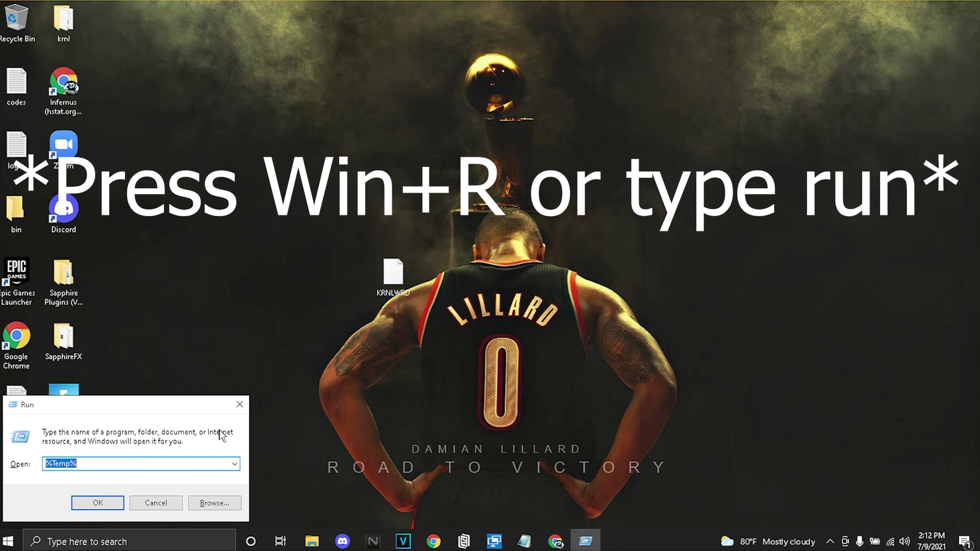
type("%localapp")
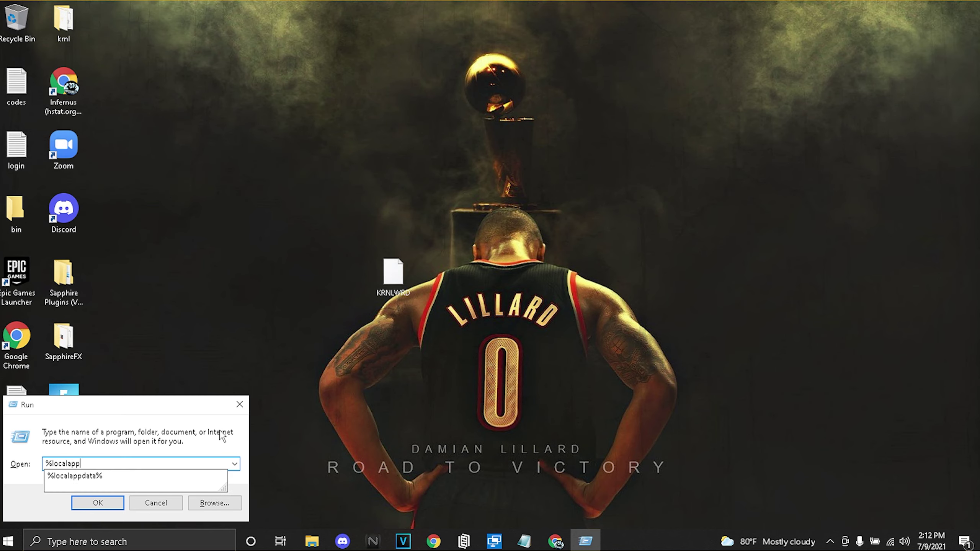
type("data")
key("Return")
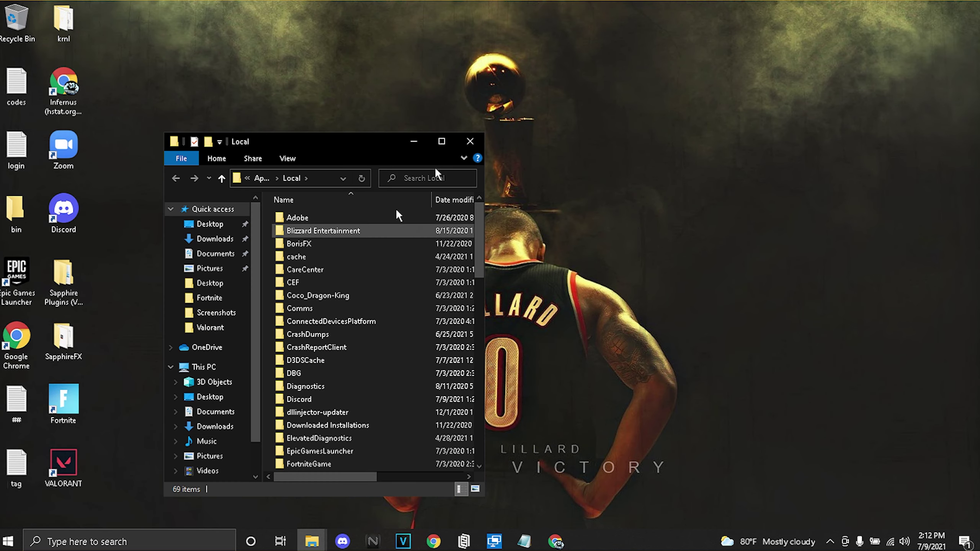
left_click(441, 143)
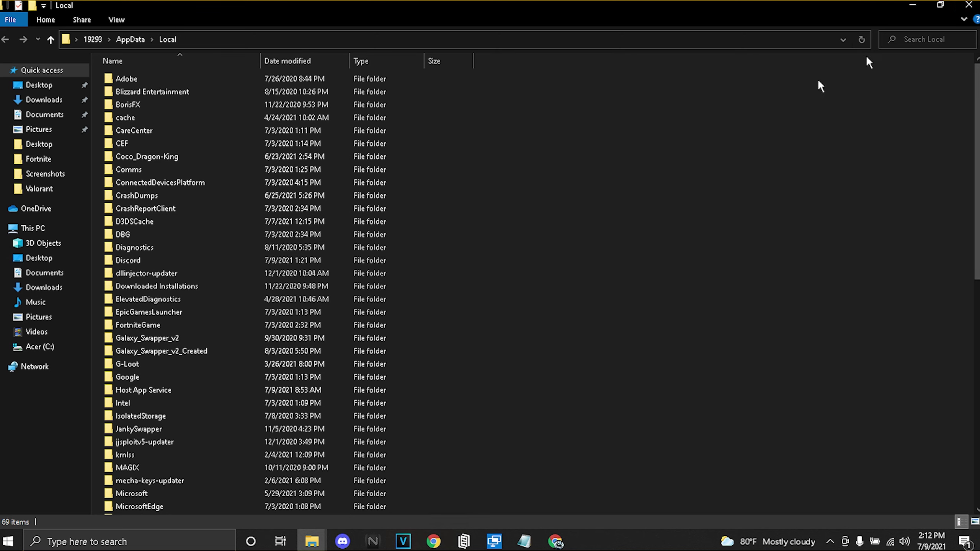
Go to the FortniteGame > Saved > Config > WindowsClient folder inside Local
scroll(748, 113, "down", 5)
scroll(186, 170, "up", 1)
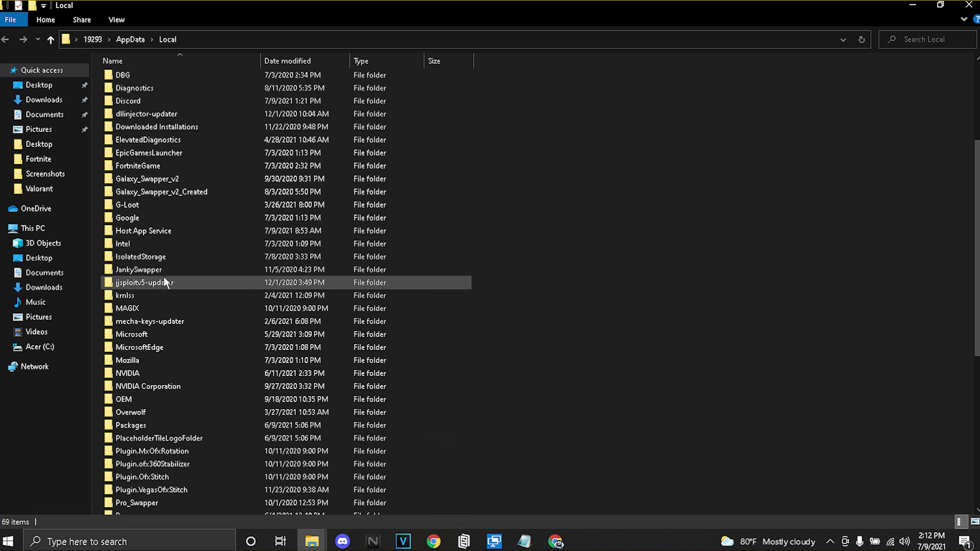
double_click(141, 167)
double_click(141, 80)
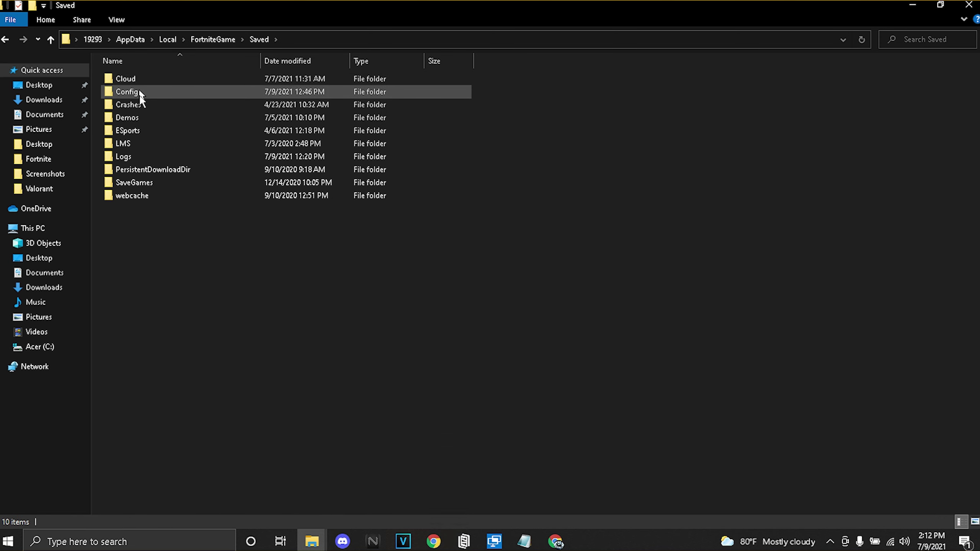
double_click(140, 96)
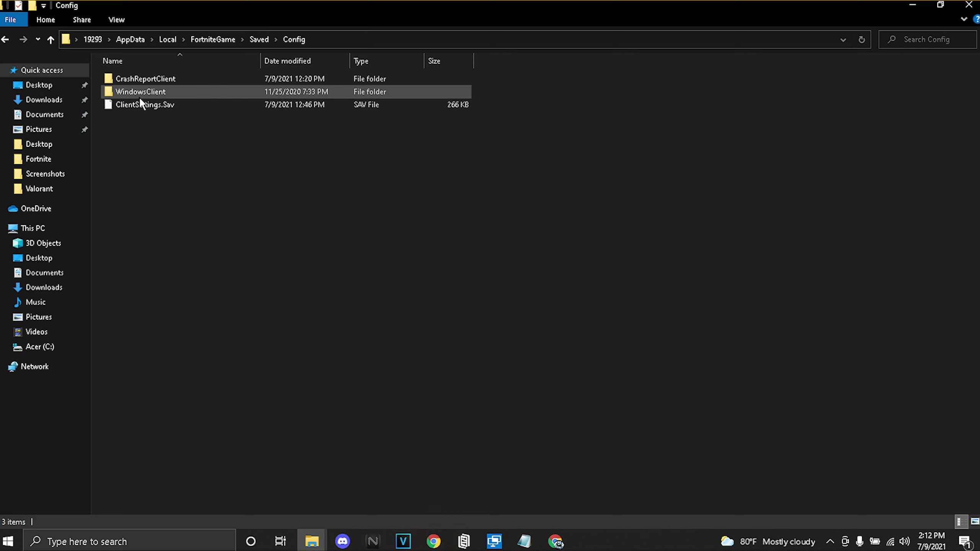
double_click(139, 96)
Check in the properties of the GameUserSettings file that the Read-only attribute is unticked
left_click(150, 80)
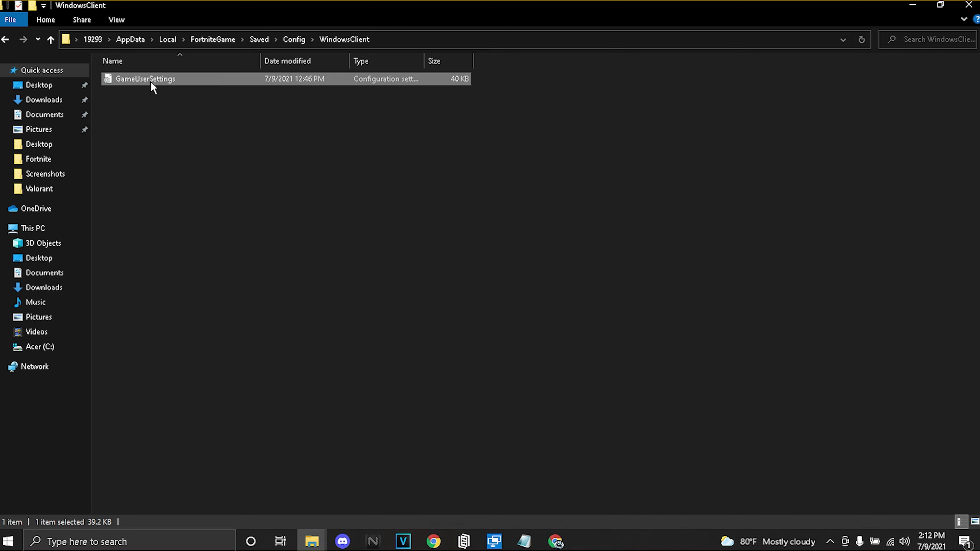
right_click(150, 80)
left_click(199, 355)
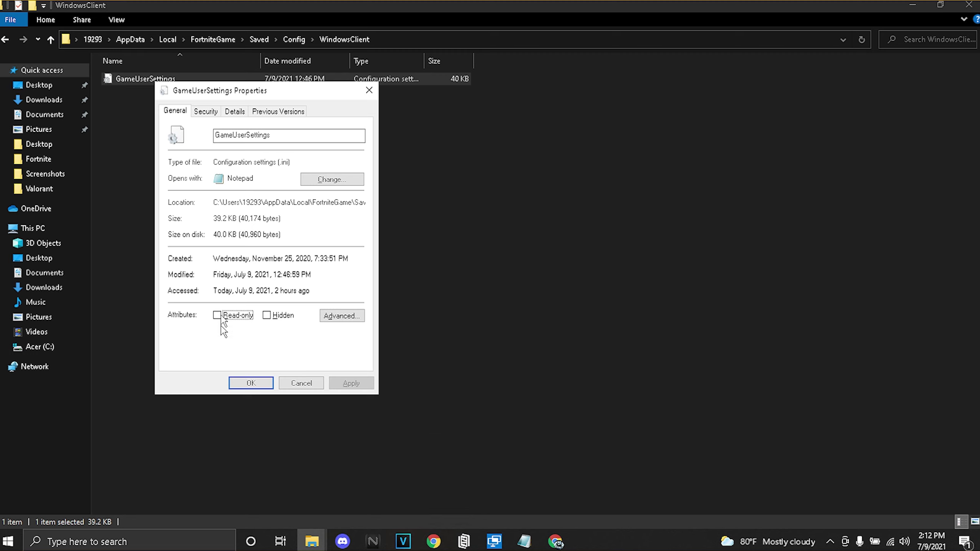
left_click(252, 382)
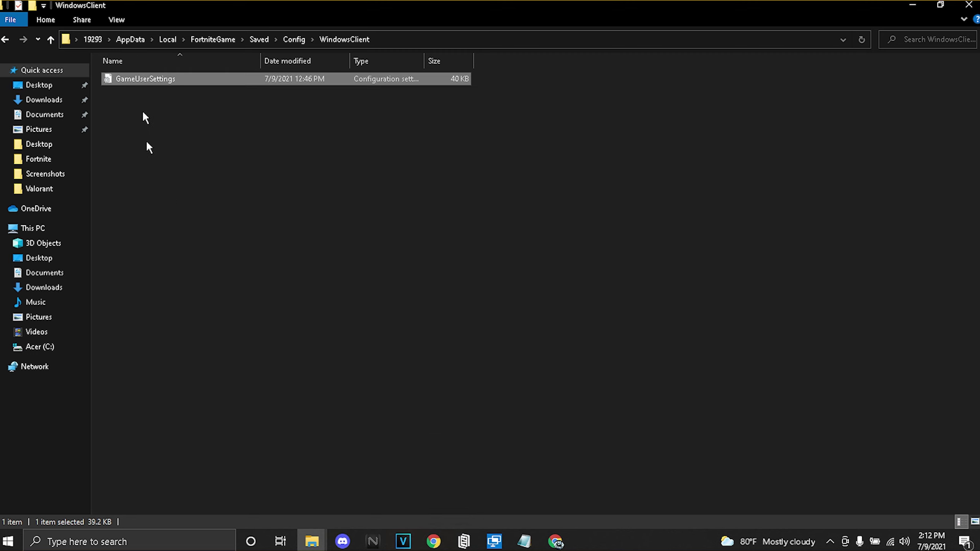
Open the GameUserSettings configuration file in Notepad and reposition its window over the folder
right_click(160, 83)
left_click(182, 103)
left_click_drag(278, 98, 203, 106)
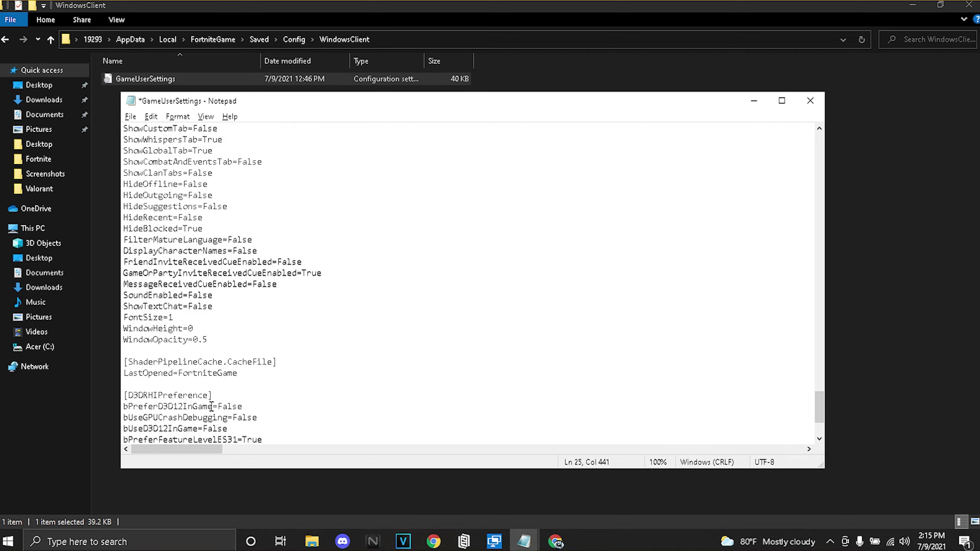
Review the GameUserSettings entries, including the D3DRHIPreference, resolution, frame rate limit, bMotionBlur and bShowGrass lines
scroll(308, 279, "down", 15)
scroll(308, 279, "up", 10)
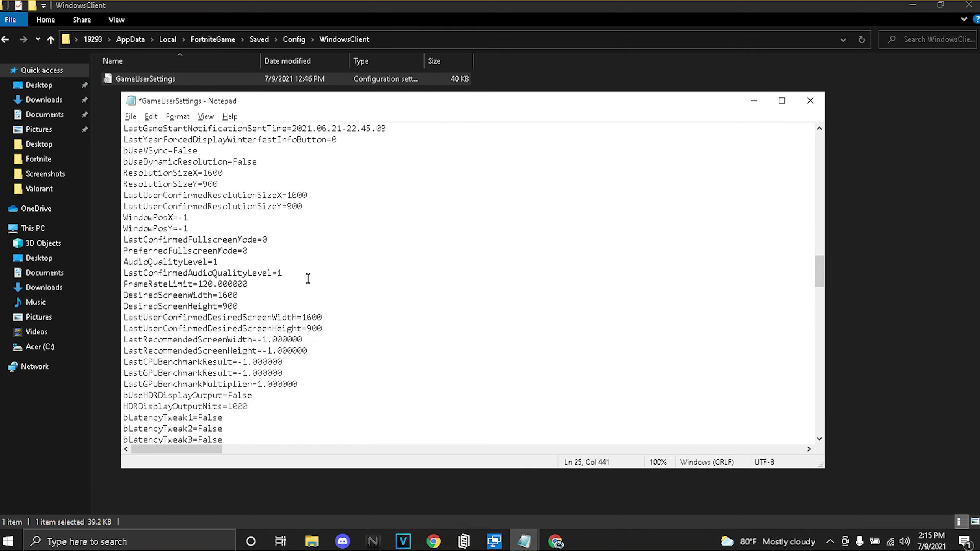
scroll(308, 278, "up", 20)
left_click(205, 252)
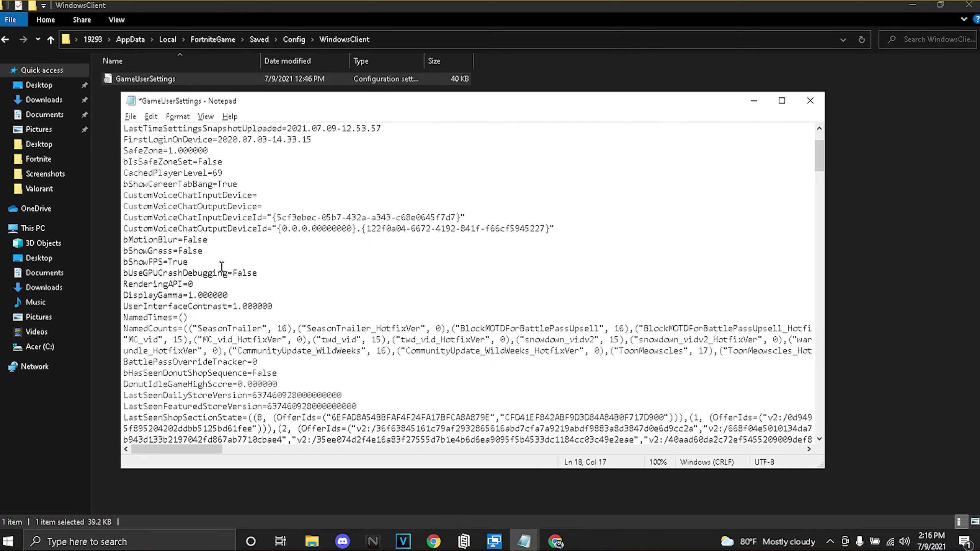
scroll(222, 266, "up", 2)
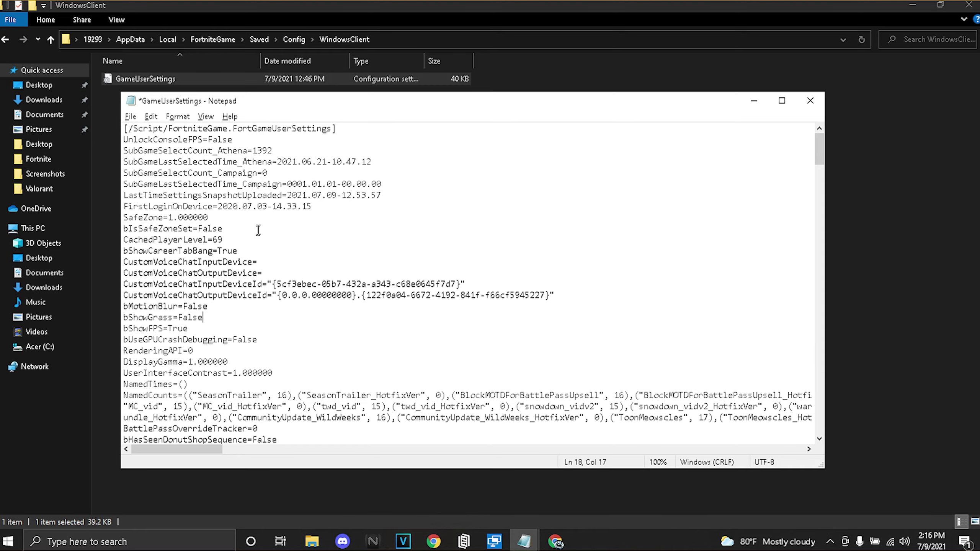
Save the GameUserSettings file, then close Notepad and the WindowsClient folder window
scroll(368, 241, "down", 15)
scroll(368, 241, "up", 2)
key("ctrl+s")
left_click_drag(533, 108, 584, 114)
left_click(860, 106)
left_click(969, 4)
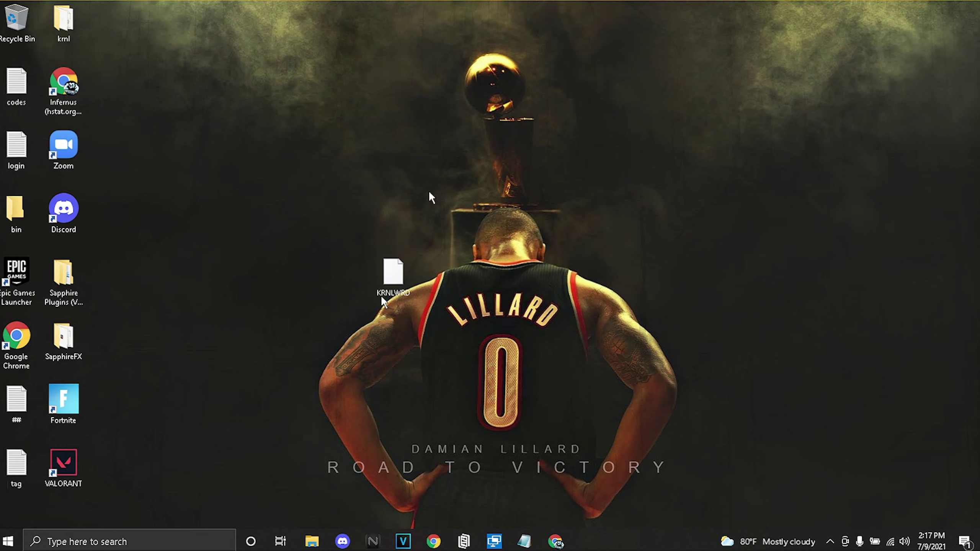
Switch to Discord and turn off the in-game overlay in its Game Overlay settings
left_click(342, 541)
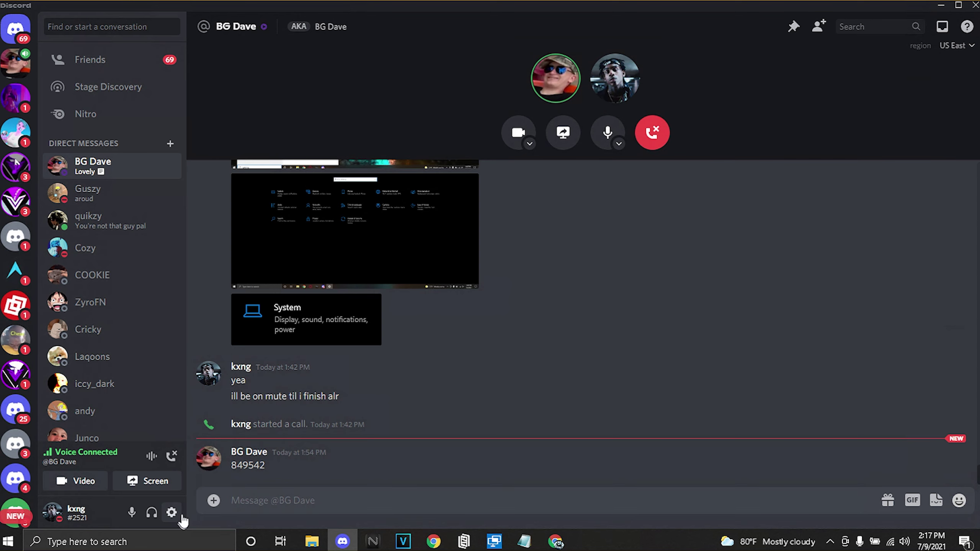
left_click(172, 512)
scroll(228, 217, "down", 2)
scroll(226, 230, "down", 3)
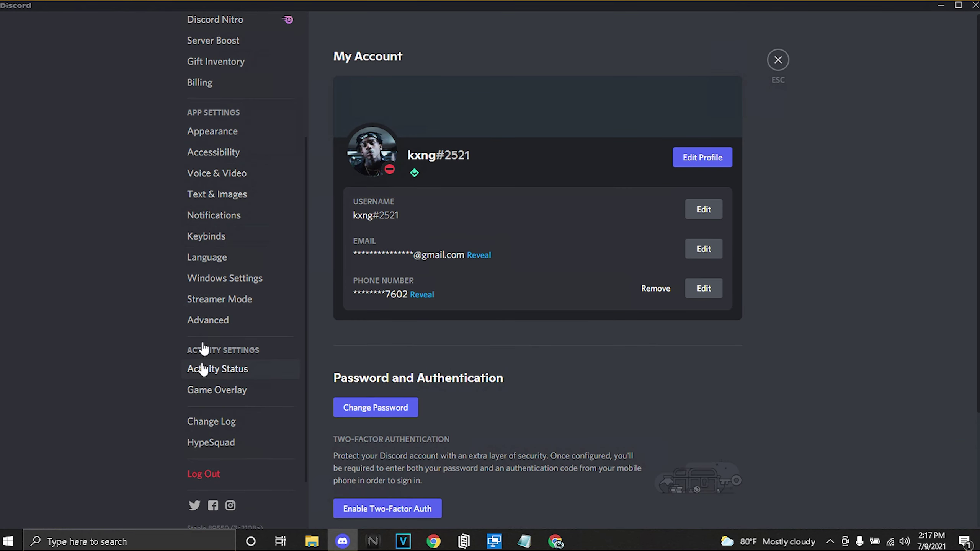
left_click(216, 391)
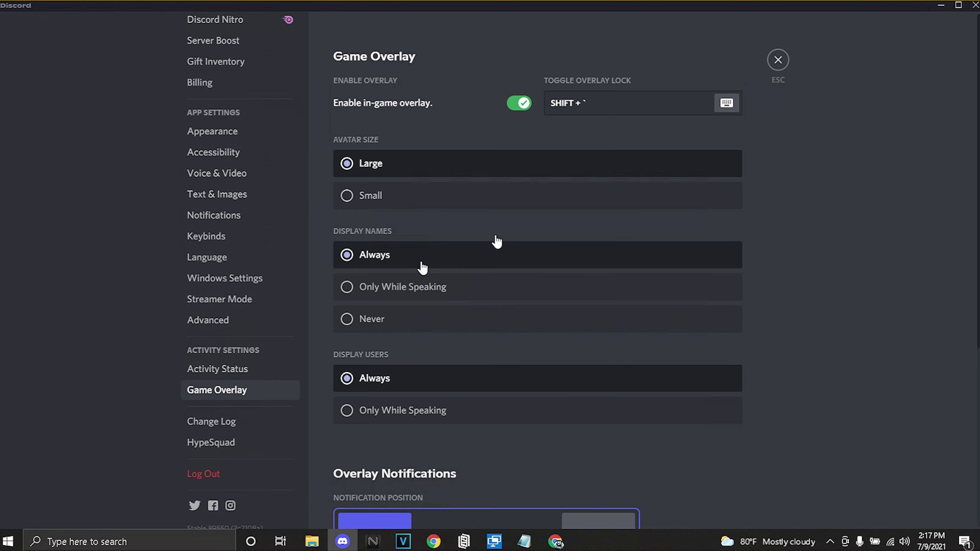
left_click(523, 104)
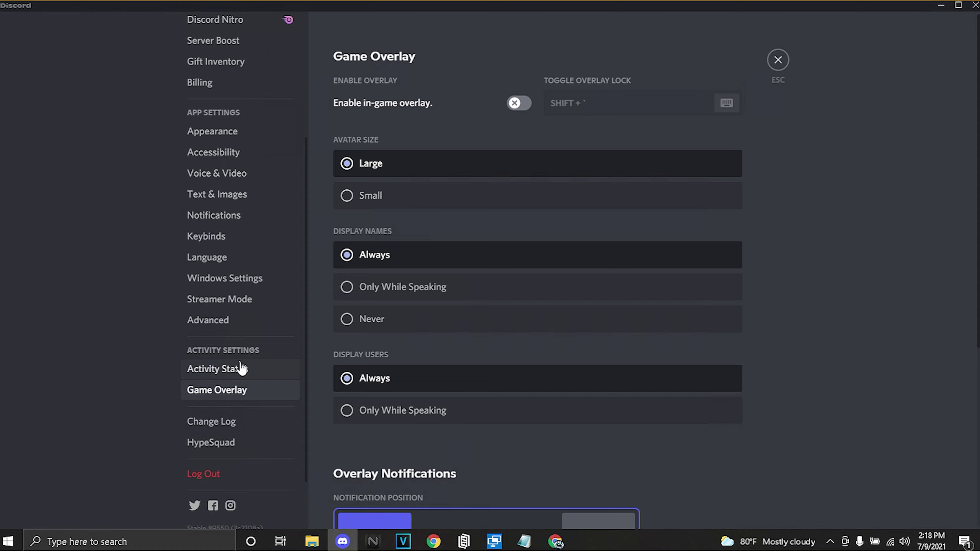
Turn off Hardware Acceleration in Discord's Advanced settings, accept the relaunch and minimize the window
left_click(195, 321)
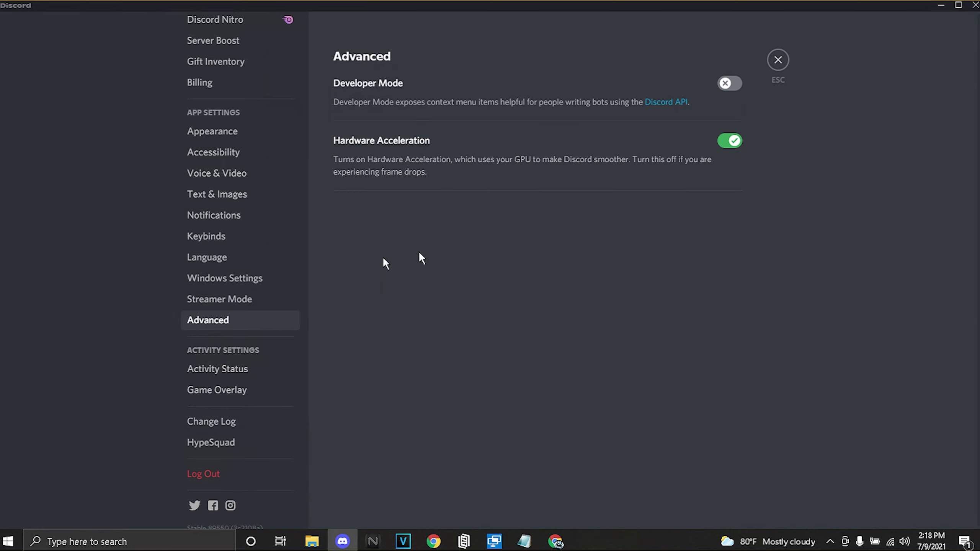
left_click(732, 142)
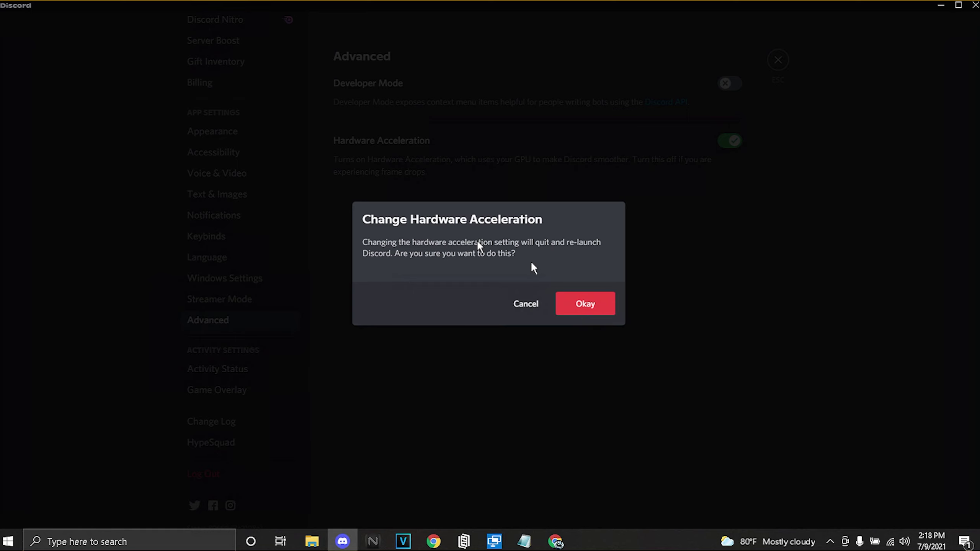
left_click(594, 305)
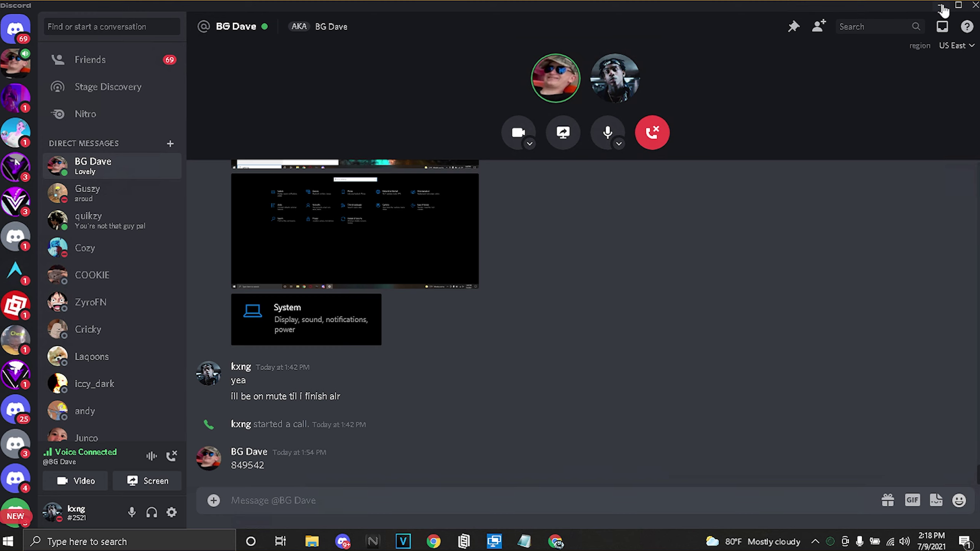
left_click(941, 6)
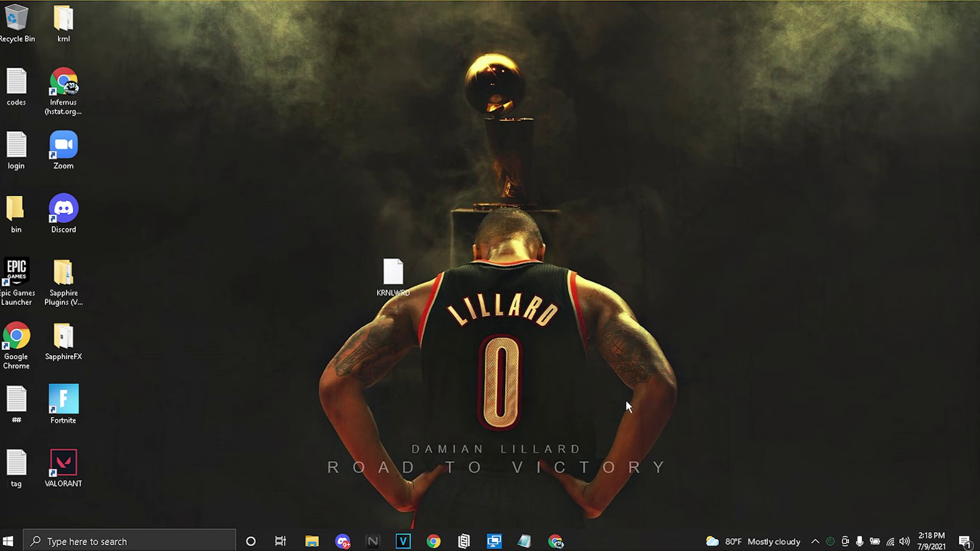
Switch to the Chrome window and open the browser's Settings page
mouse_move(555, 540)
left_click(561, 495)
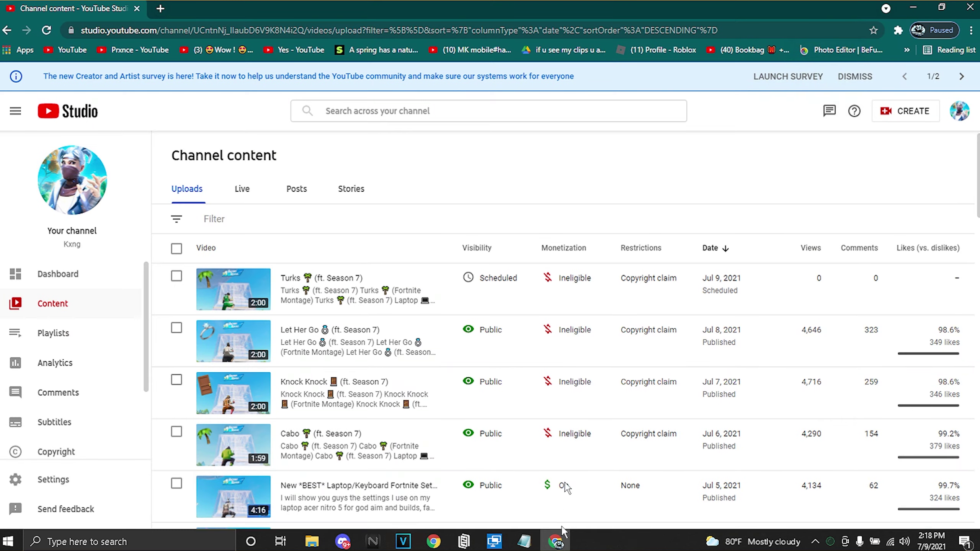
left_click(971, 30)
left_click(854, 241)
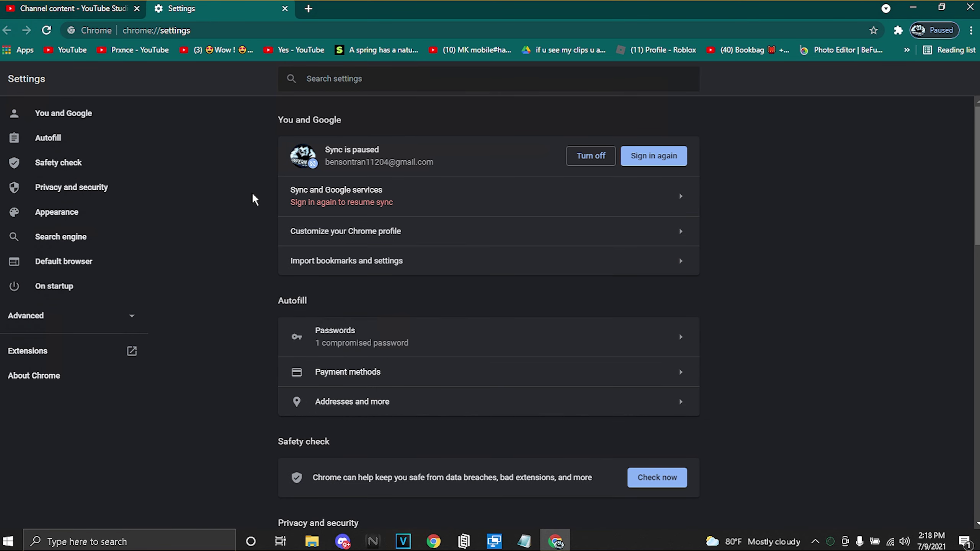
scroll(254, 199, "down", 2)
Find the Hardware setting, turn off hardware acceleration when available, relaunch the browser and close the settings page
left_click(336, 85)
type("Hrd")
key("BackSpace")
key("BackSpace")
type("a")
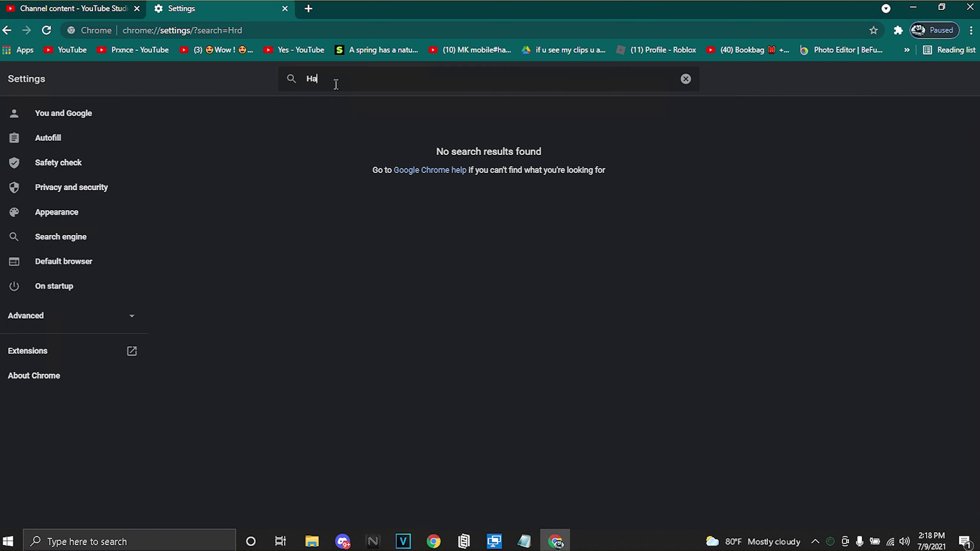
type("rdware")
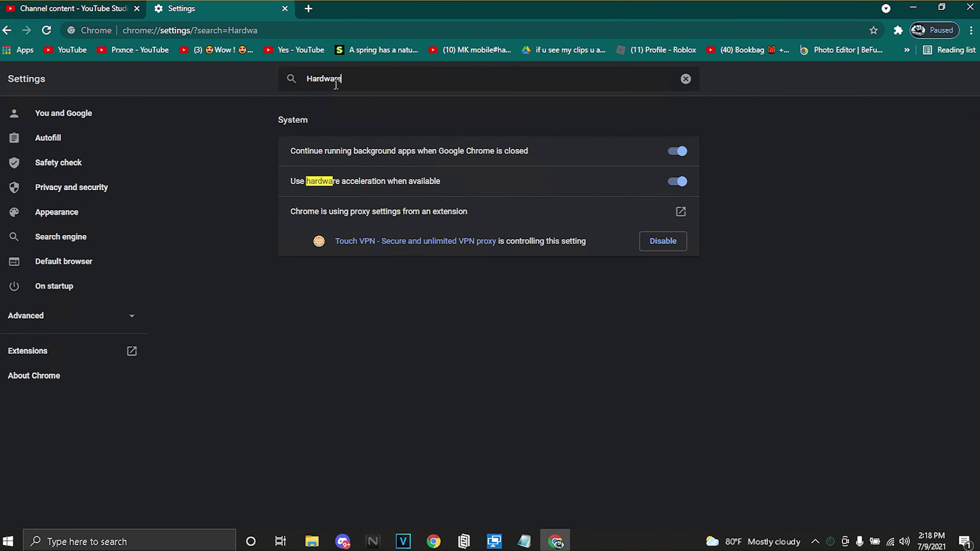
left_click(677, 182)
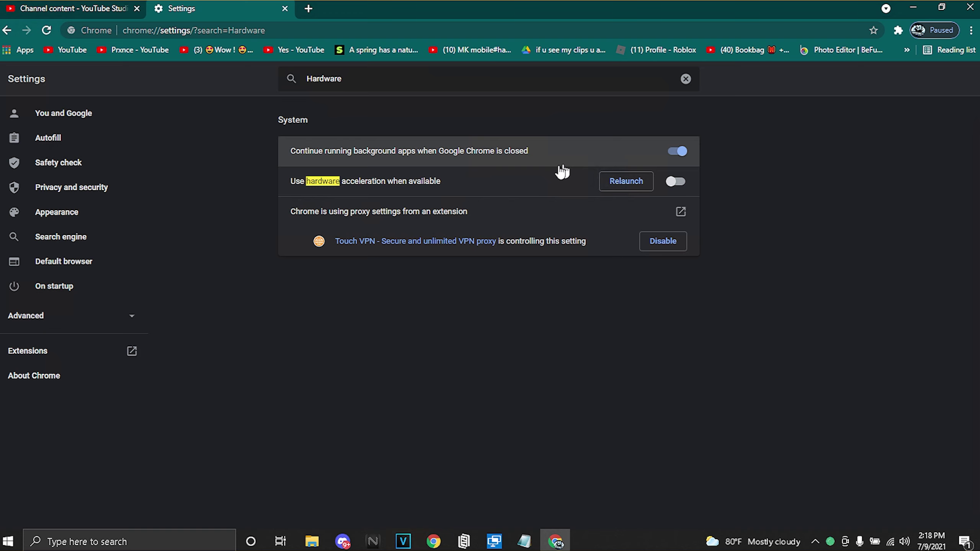
left_click(621, 181)
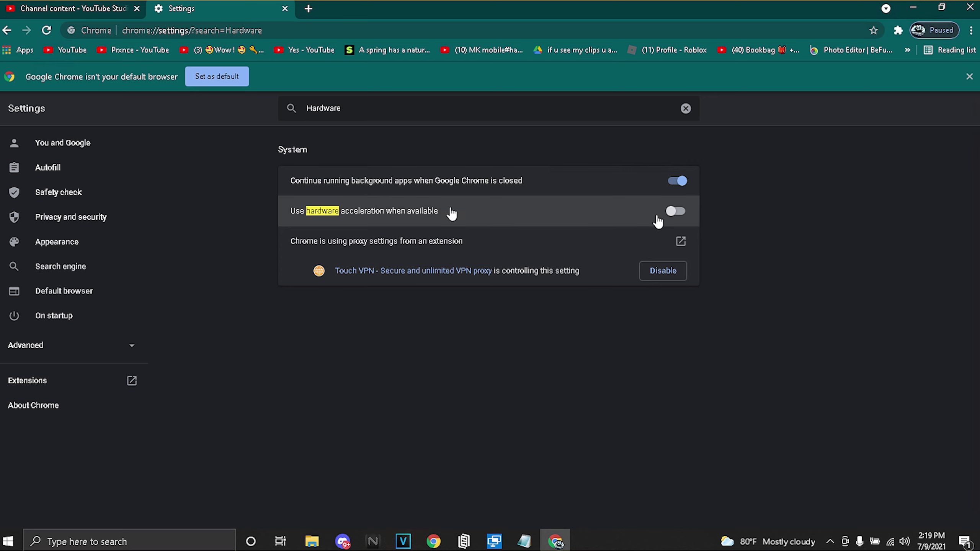
left_click(284, 9)
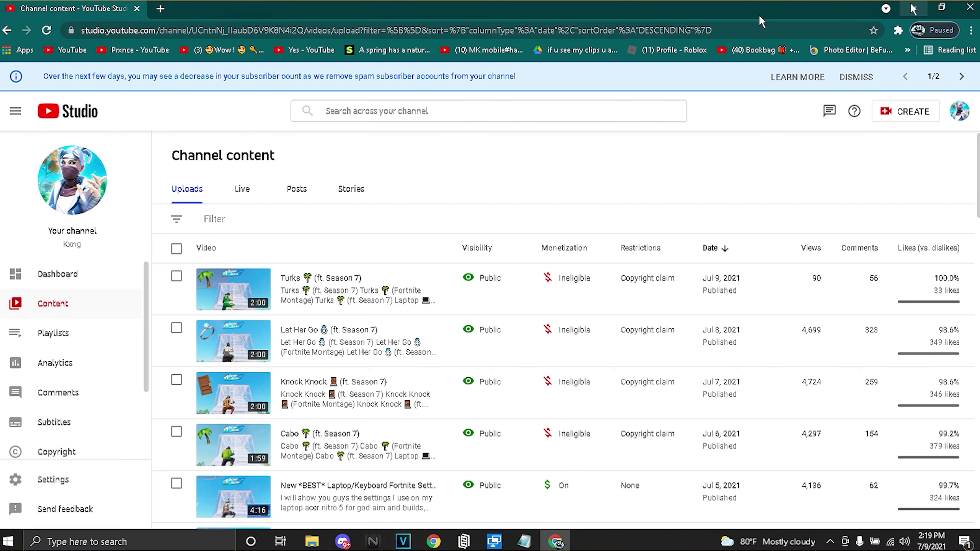
Search the web for "park control download" and open the Bitsum ParkControl page
left_click(162, 8)
type("par")
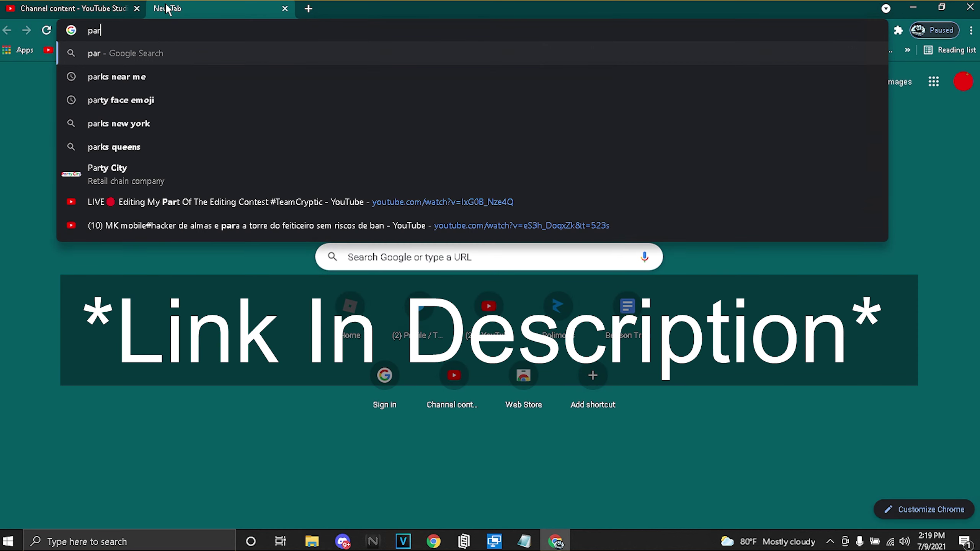
type("k contro")
key("BackSpace")
key("BackSpace")
type("rol download")
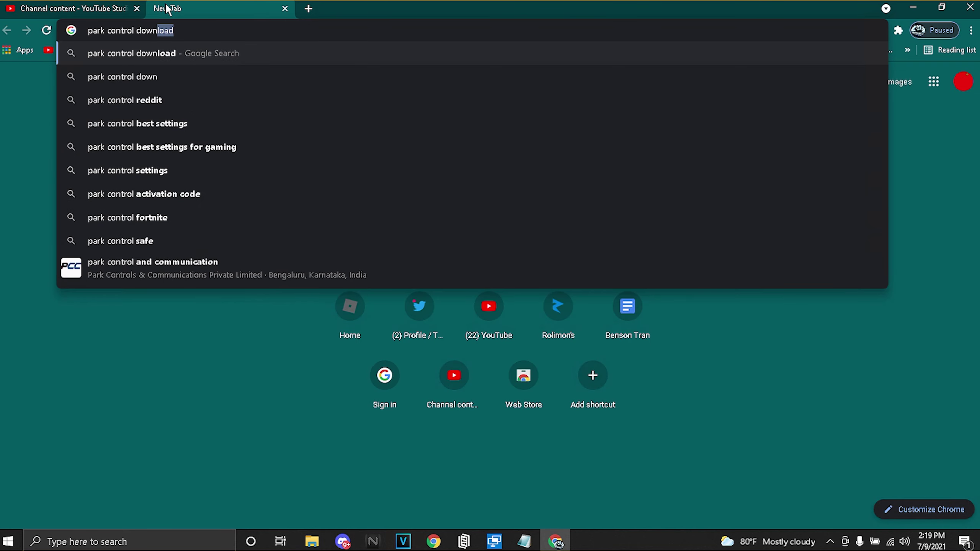
key("Return")
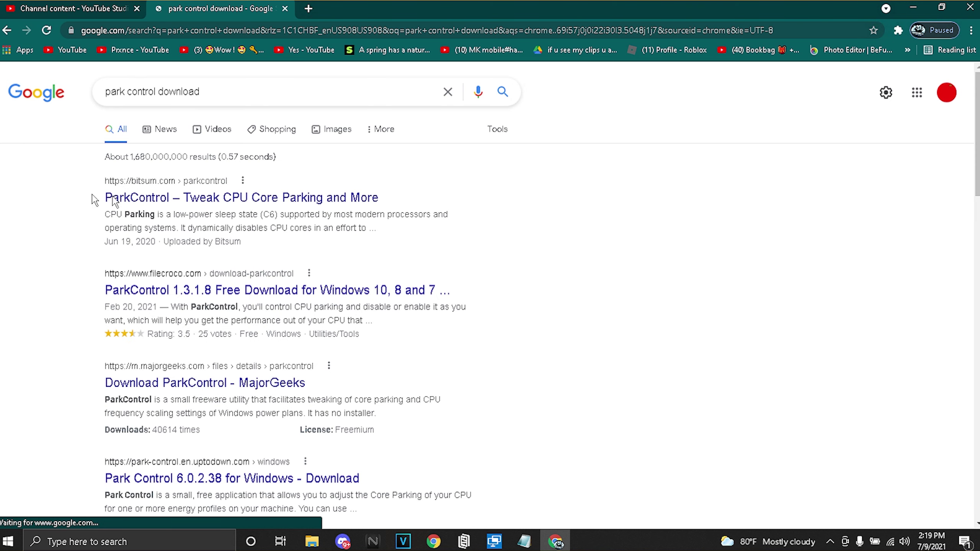
left_click(131, 199)
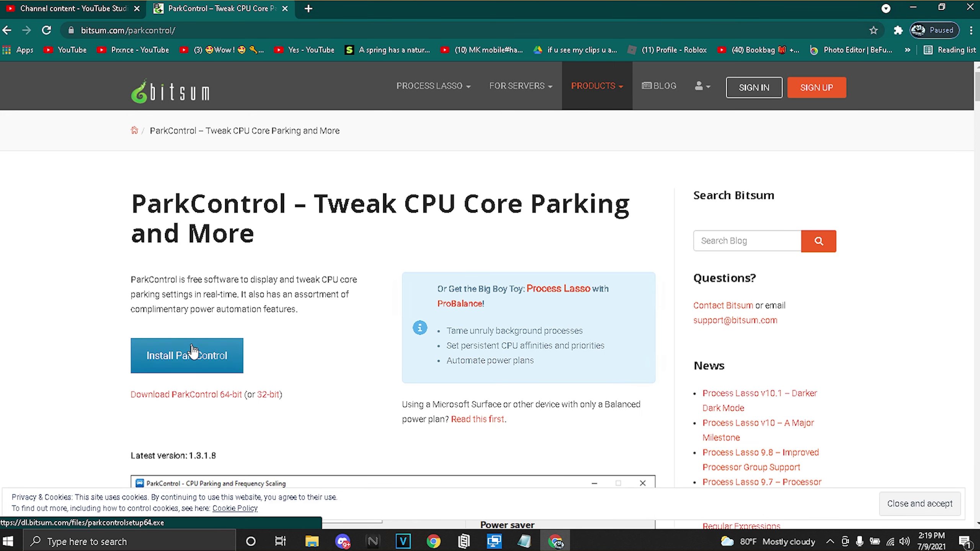
Download and run the 64-bit ParkControl installer, accept the license agreement and install it with the default components
left_click(192, 348)
left_click(125, 512)
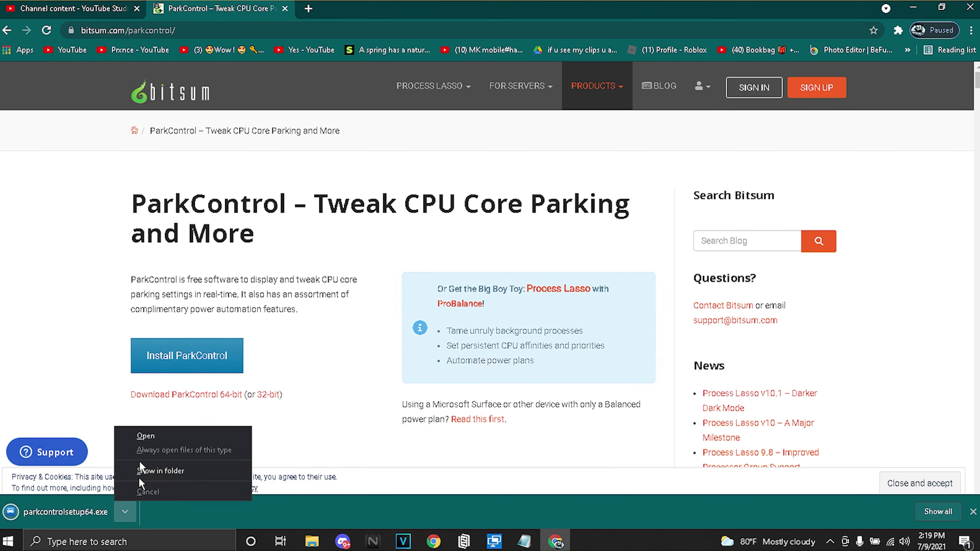
left_click(137, 432)
left_click(452, 360)
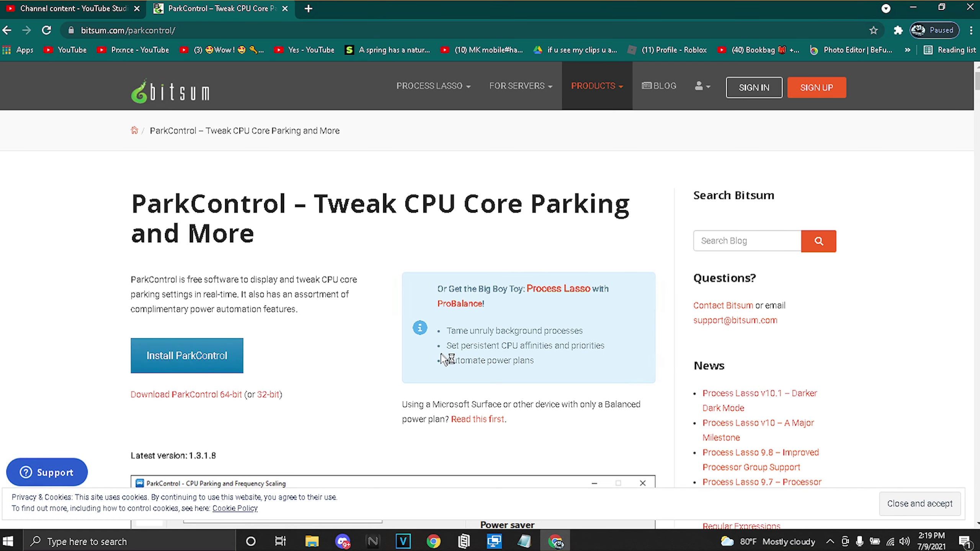
left_click(487, 297)
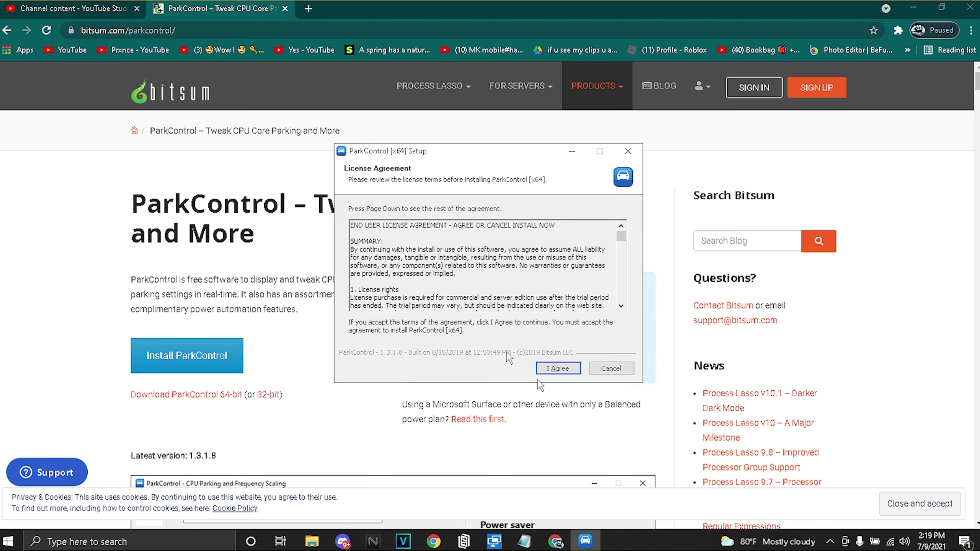
left_click(545, 369)
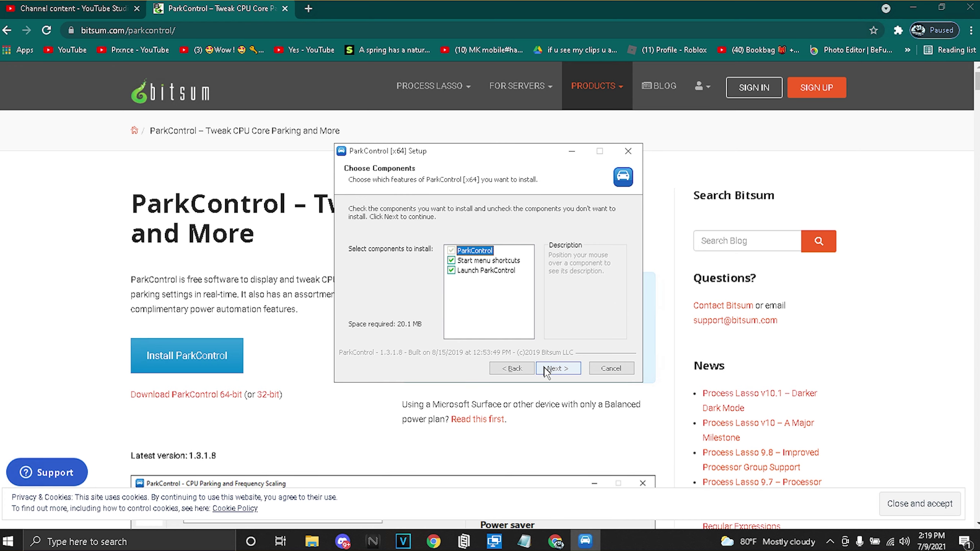
left_click(544, 368)
left_click(558, 368)
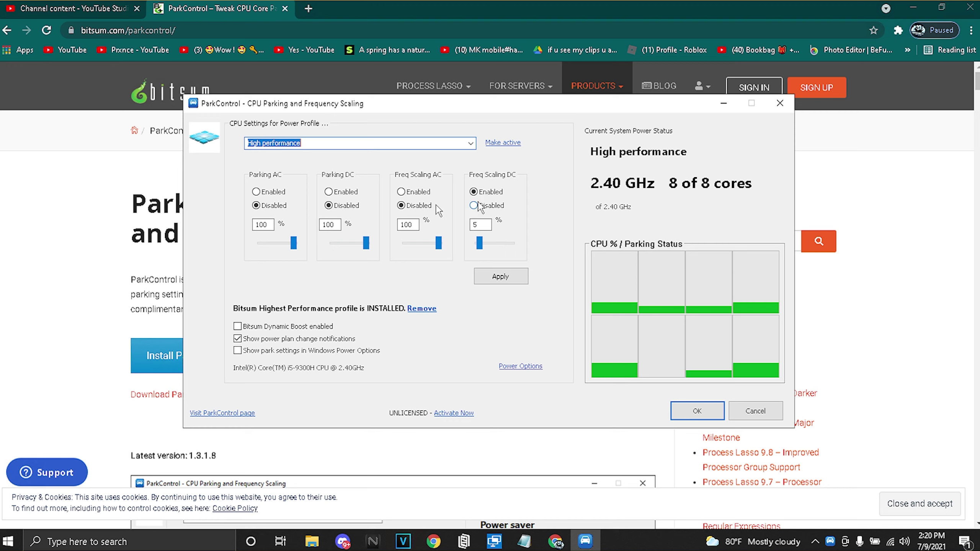
Enable Freq Scaling AC, Parking DC and Parking AC for the High performance profile in ParkControl
left_click(402, 191)
left_click(329, 192)
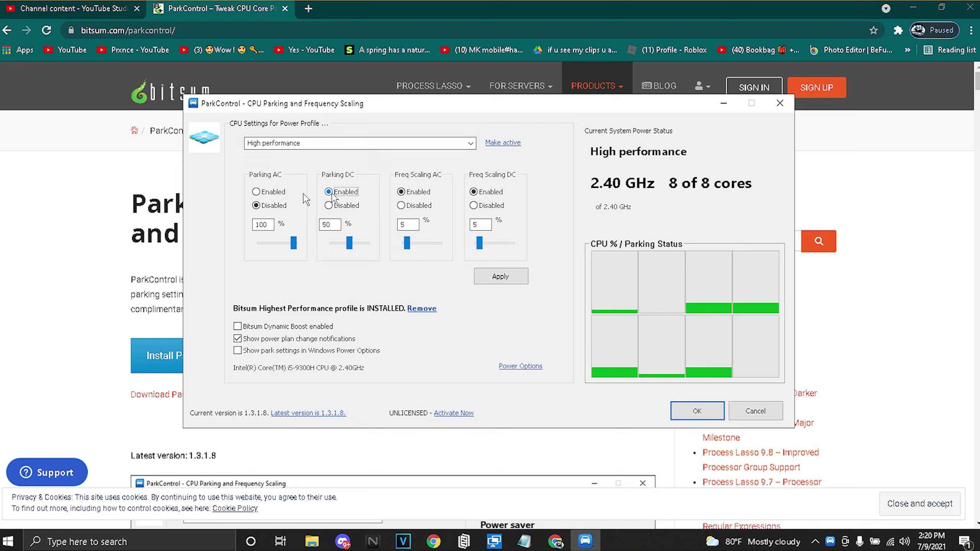
left_click(265, 192)
Set the parking and frequency scaling percentages to 100% for both AC and DC, and apply them
left_click_drag(277, 243, 298, 247)
left_click(349, 243)
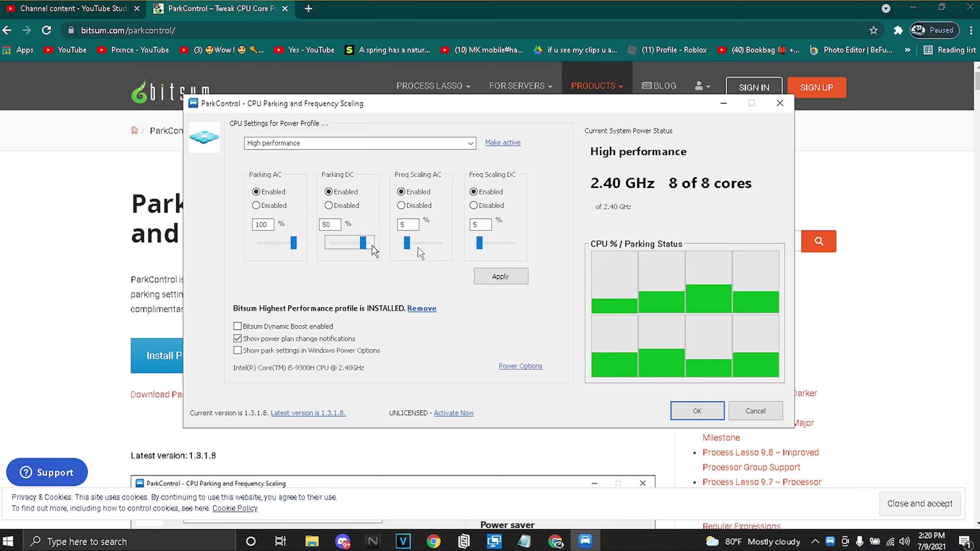
left_click_drag(407, 244, 516, 247)
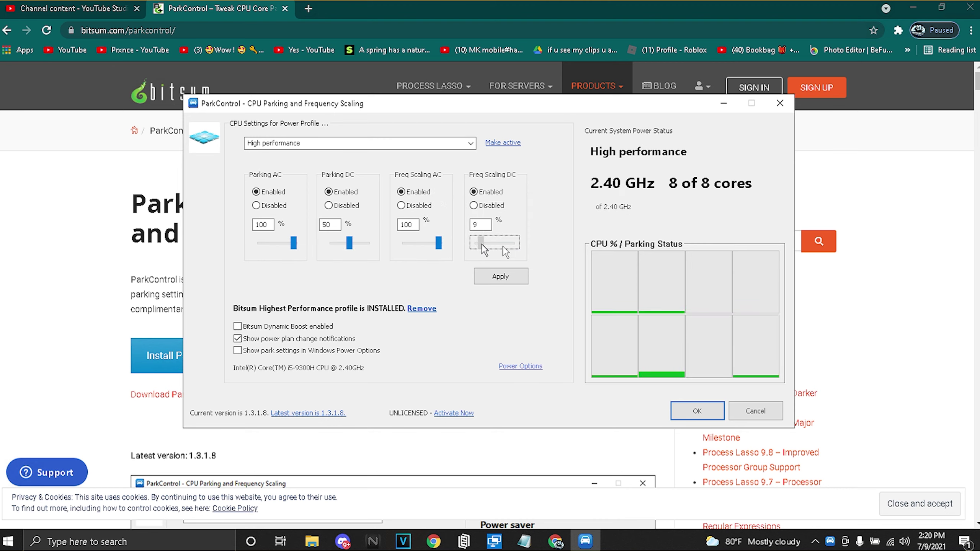
left_click_drag(355, 249, 382, 251)
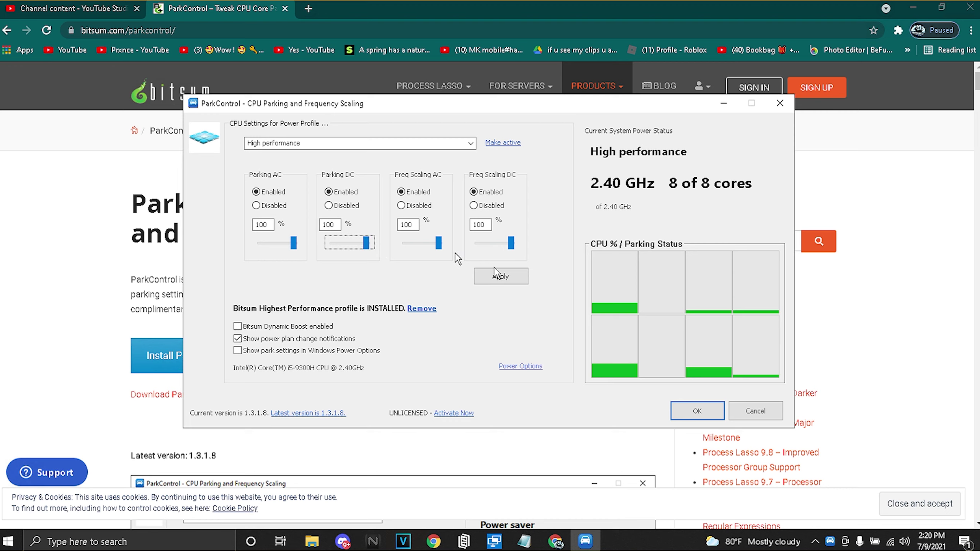
left_click(500, 276)
left_click(534, 290)
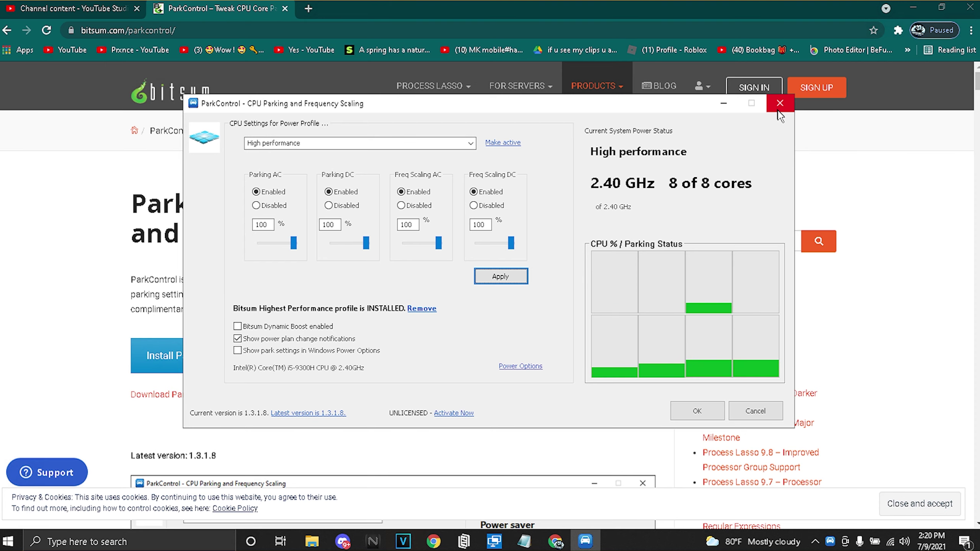
Confirm and close the ParkControl window, and move its notification icon into the hidden icons area
left_click(696, 414)
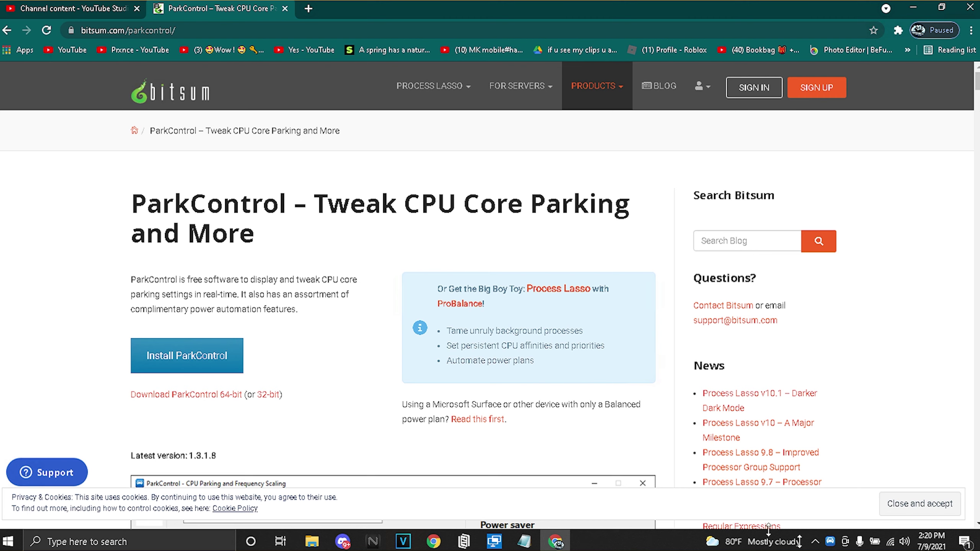
right_click(826, 544)
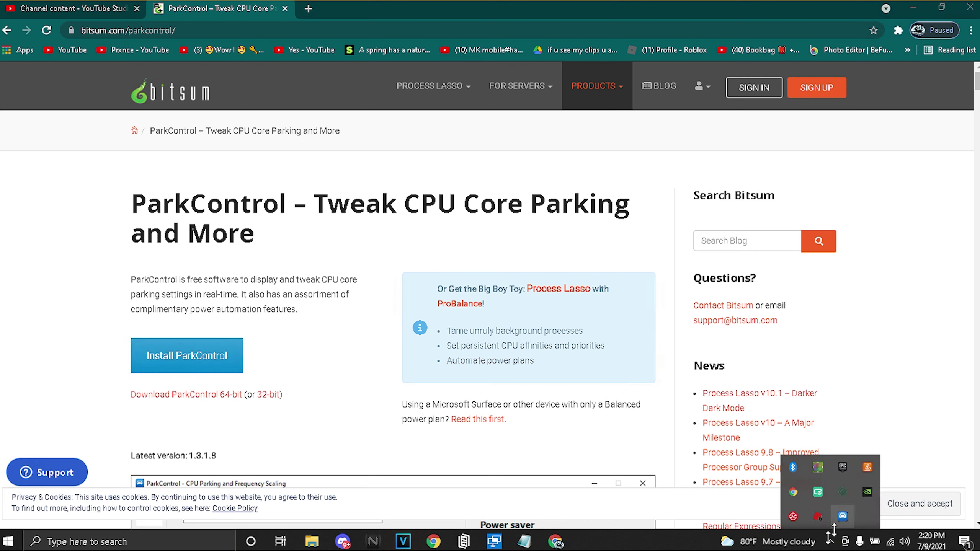
left_click(838, 526)
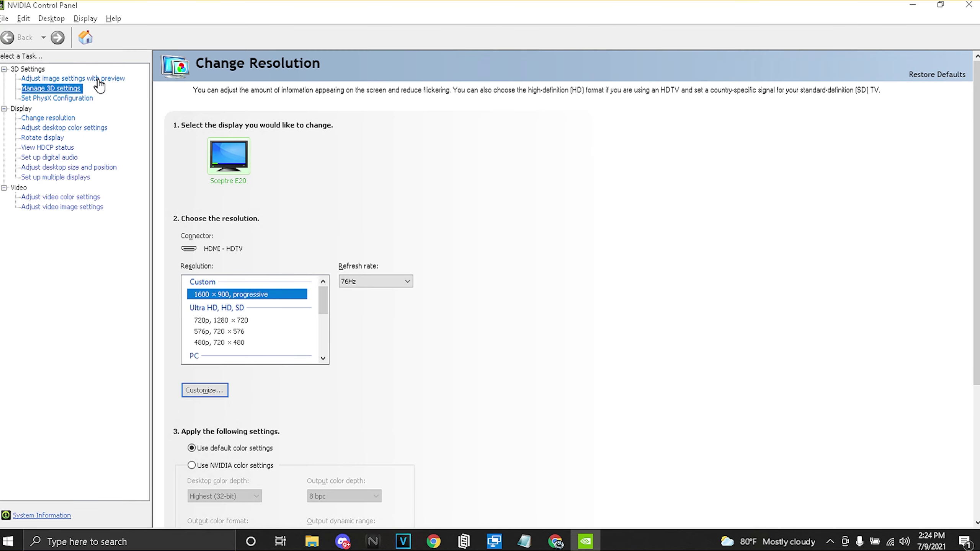
In the global settings under Manage 3D settings, set the preferred graphics processor to High-performance NVIDIA processor
left_click(78, 88)
key("Up")
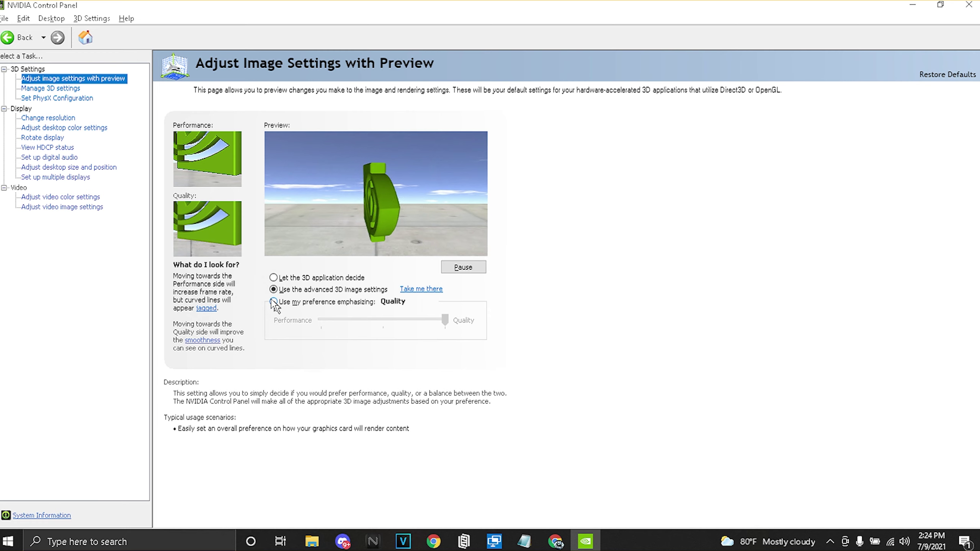
left_click(58, 88)
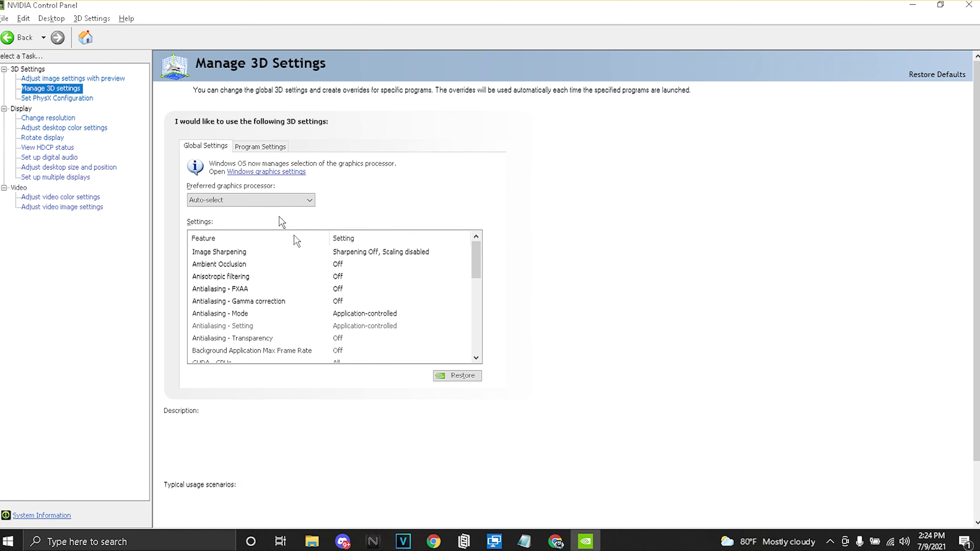
left_click(269, 201)
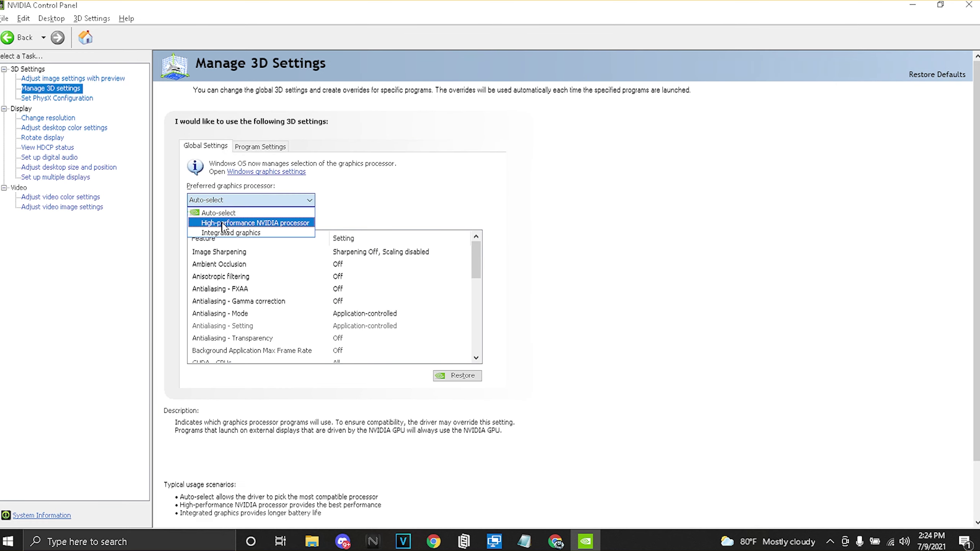
left_click(226, 221)
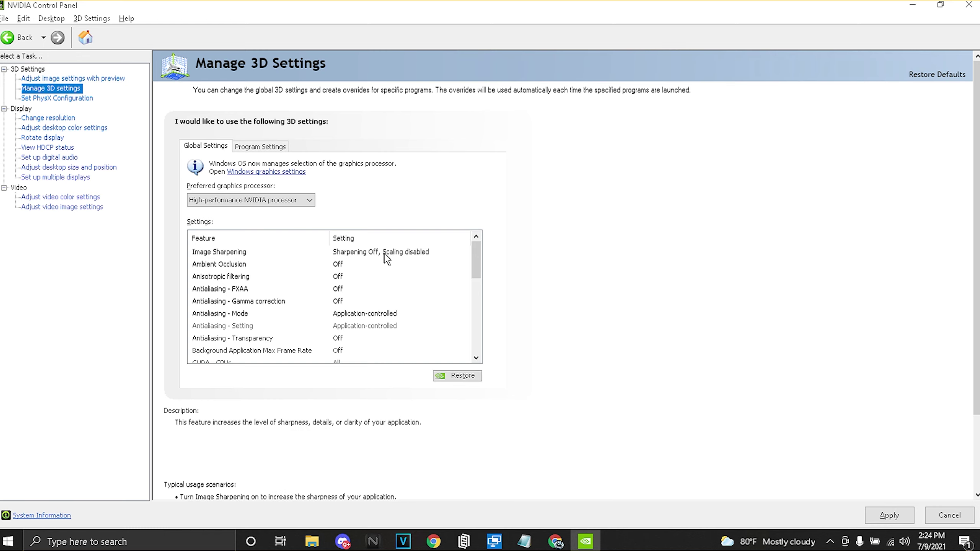